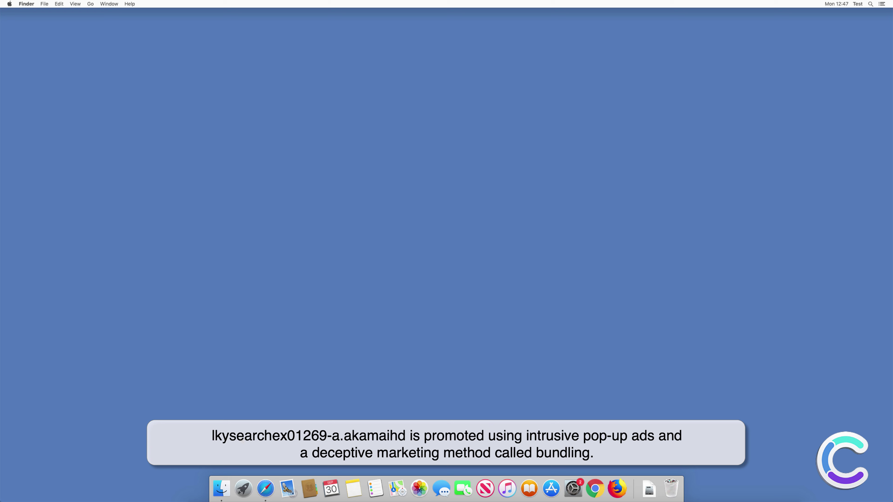
Launch WindowMix from Applications to show its Safari extension, then close the folder window.
{"action": "left_click", "coordinate": [222, 489]}
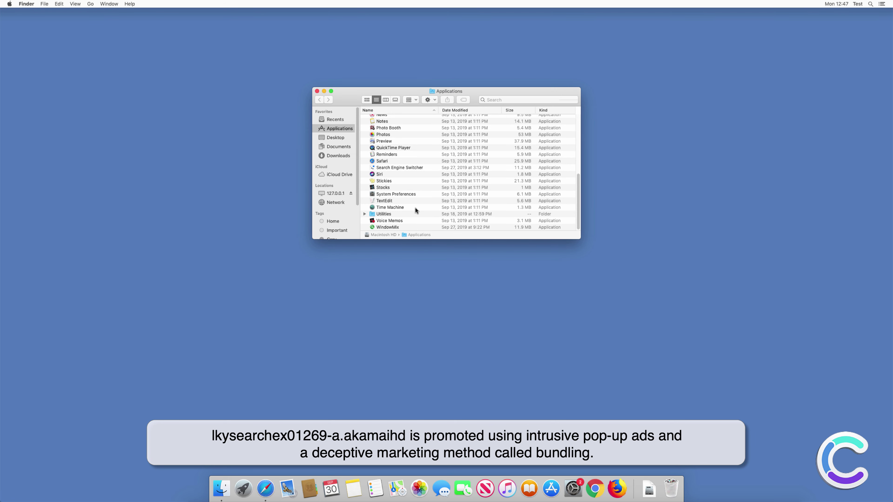
{"action": "left_click", "coordinate": [404, 228]}
{"action": "double_click", "coordinate": [403, 228]}
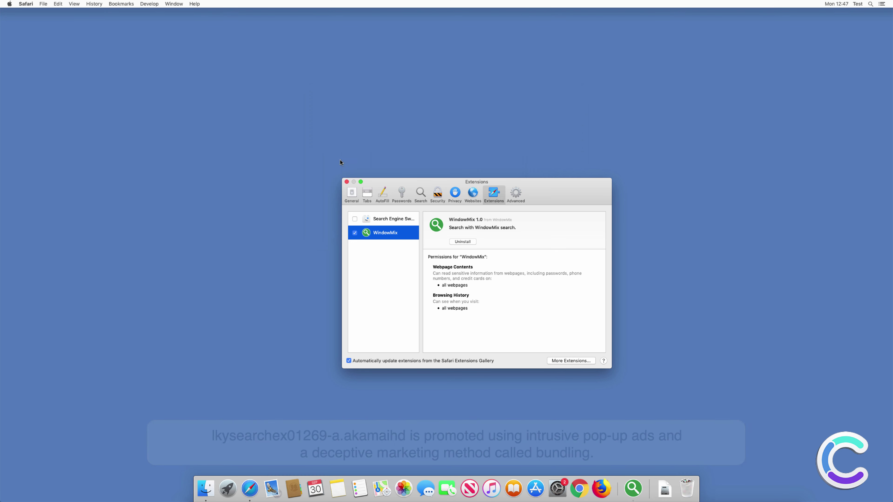
{"action": "left_click", "coordinate": [317, 91]}
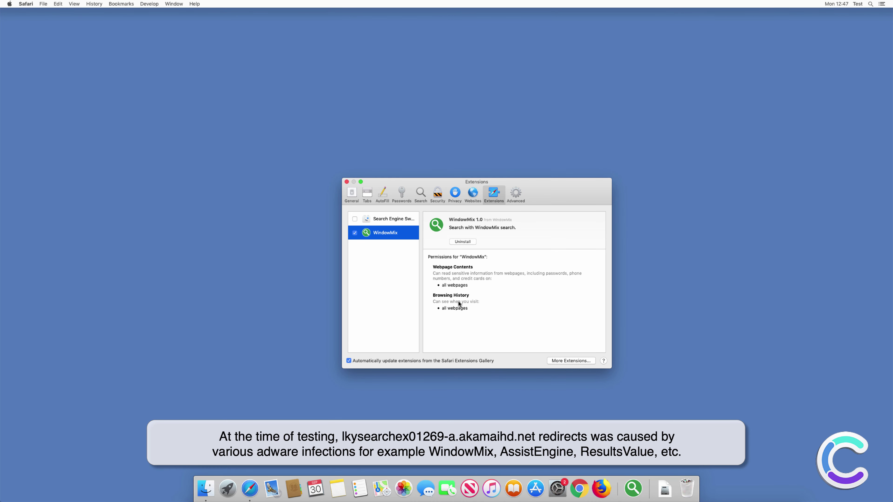
Close the extension settings and search Safari for 'search query'.
{"action": "left_click", "coordinate": [346, 182]}
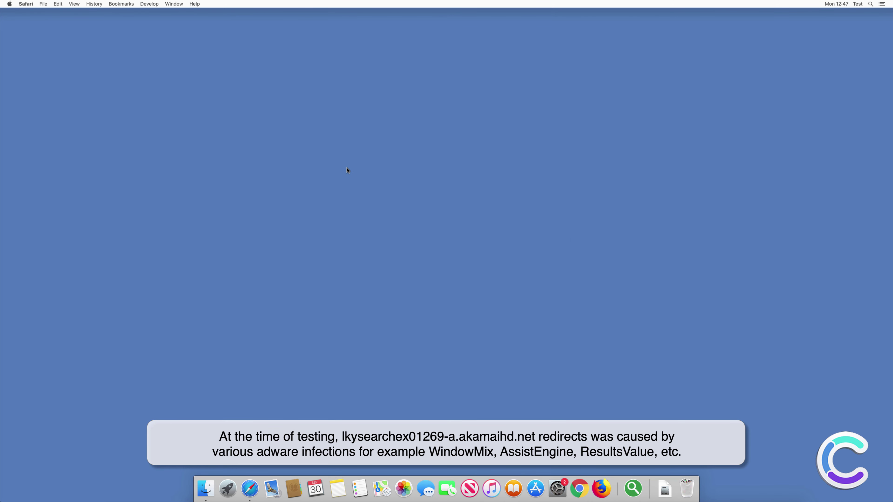
{"action": "left_click", "coordinate": [249, 491]}
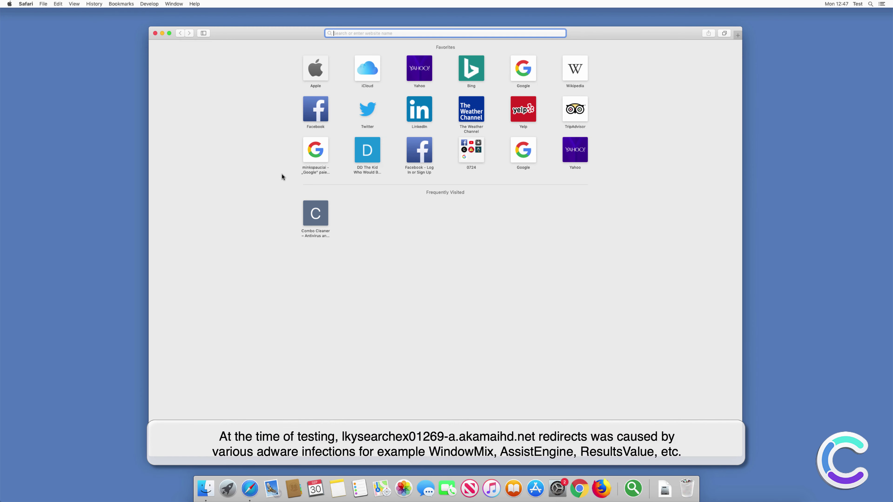
{"action": "type", "text": "sea"}
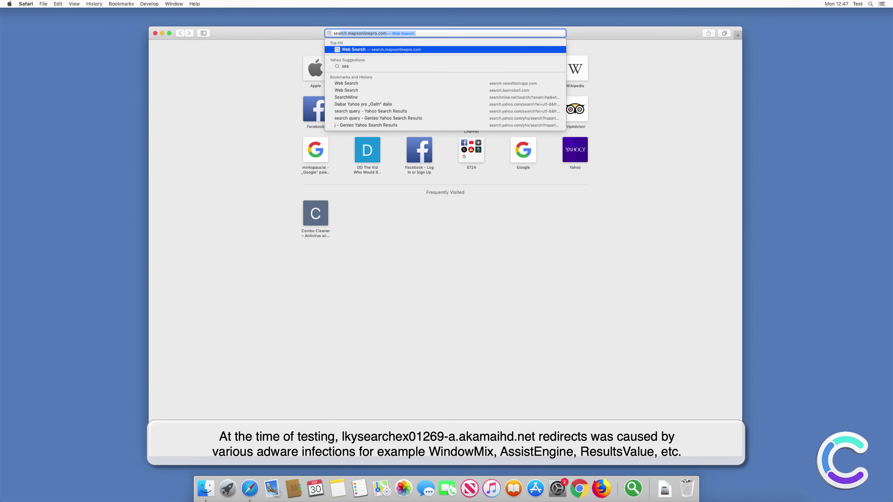
{"action": "type", "text": "rch query"}
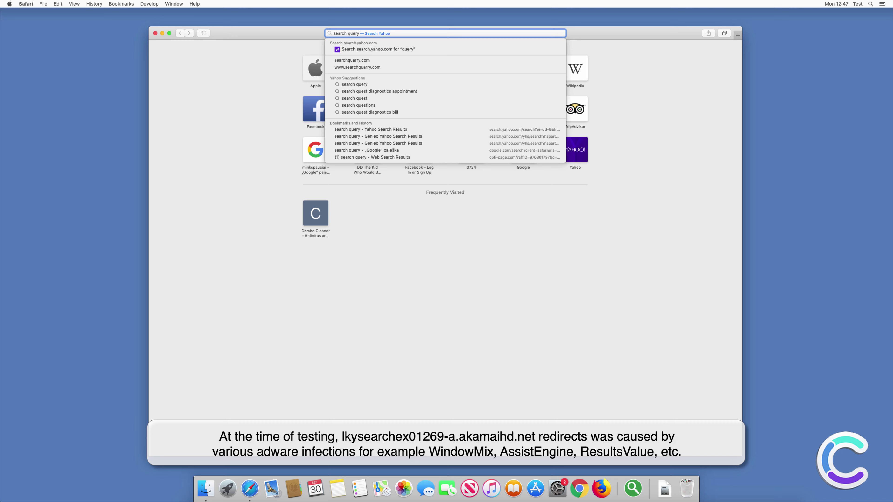
{"action": "key", "text": "Return"}
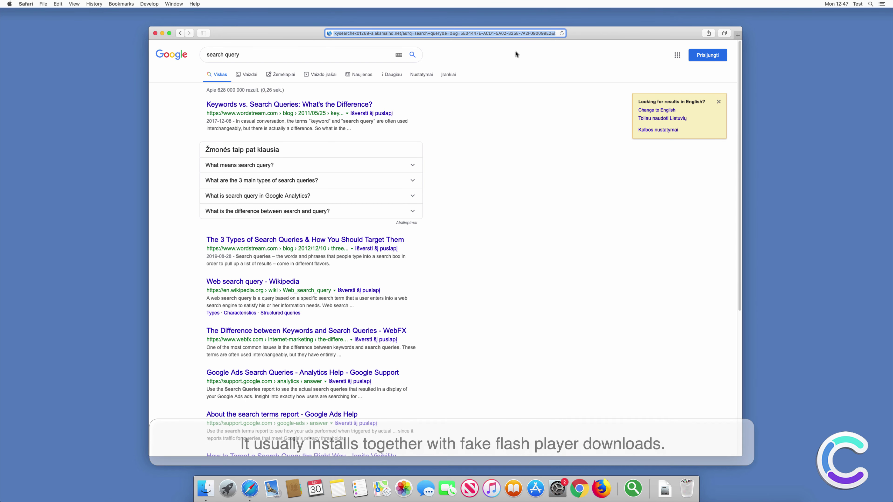
Search for 'testing search engine' in a new tab, landing on Google results.
{"action": "left_click", "coordinate": [737, 35]}
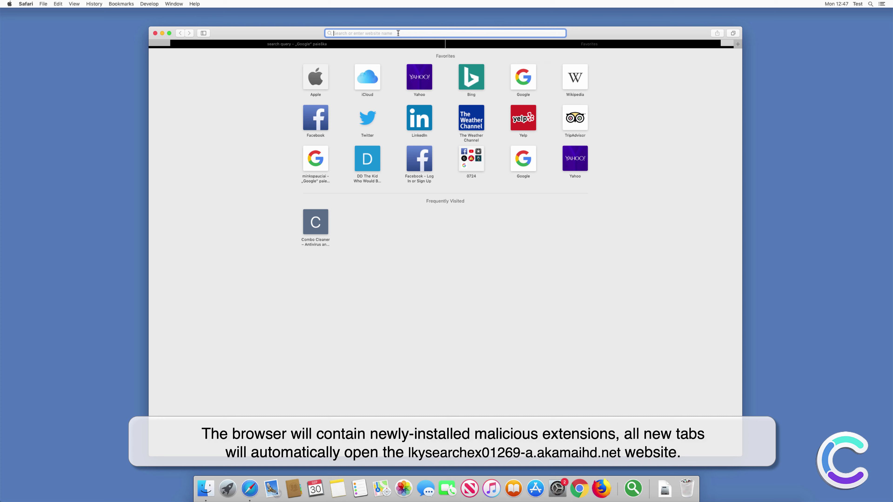
{"action": "type", "text": "t"}
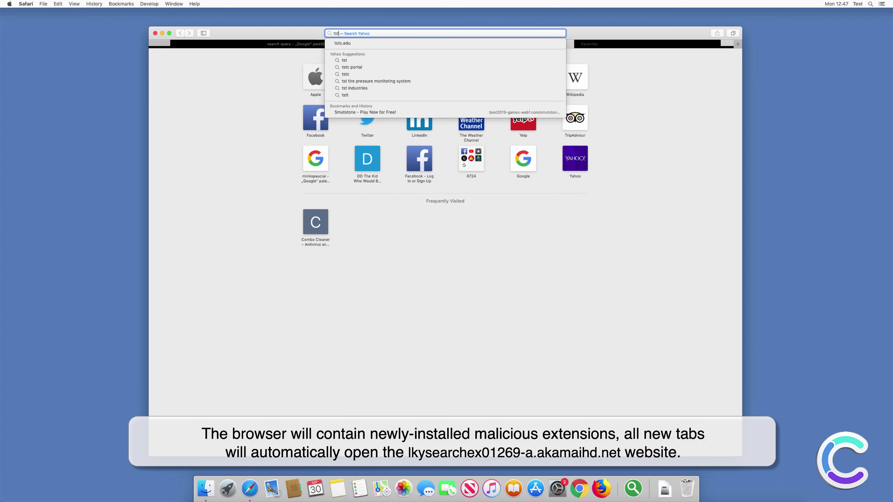
{"action": "type", "text": "esting sea"}
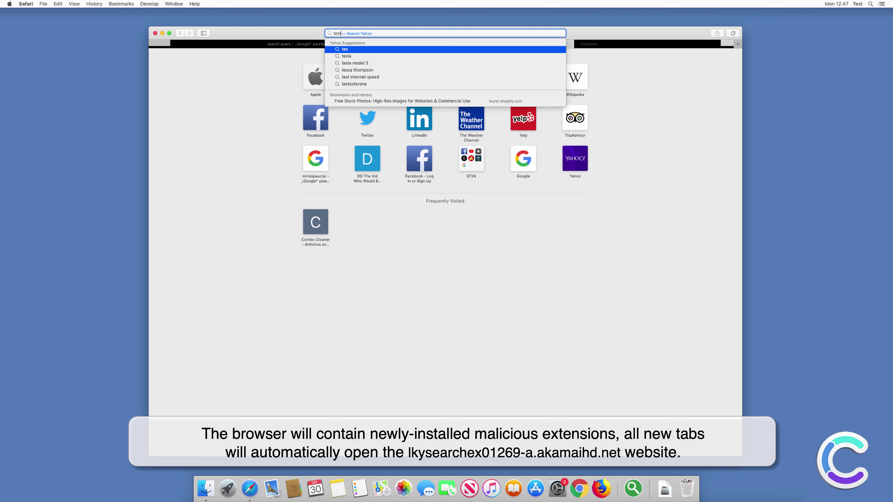
{"action": "type", "text": "rch "}
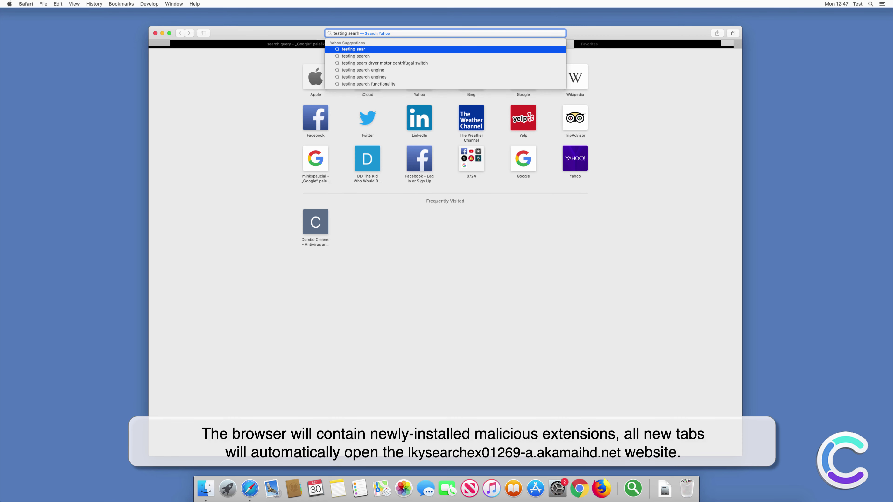
{"action": "type", "text": "engine"}
{"action": "key", "text": "Return"}
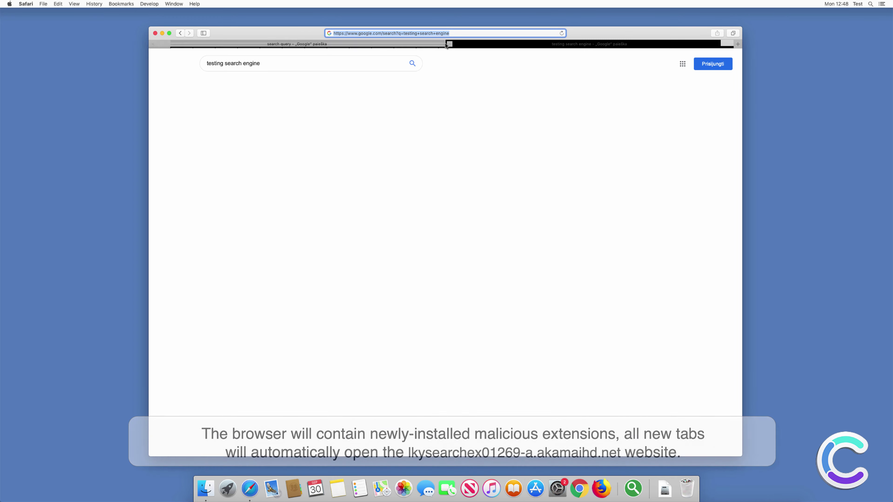
{"action": "left_click", "coordinate": [26, 5]}
{"action": "left_click", "coordinate": [38, 29]}
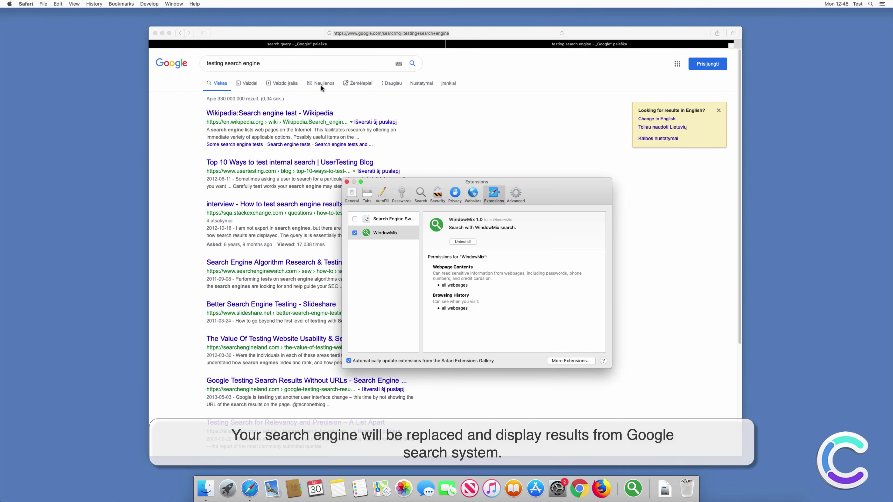
{"action": "left_click", "coordinate": [419, 194]}
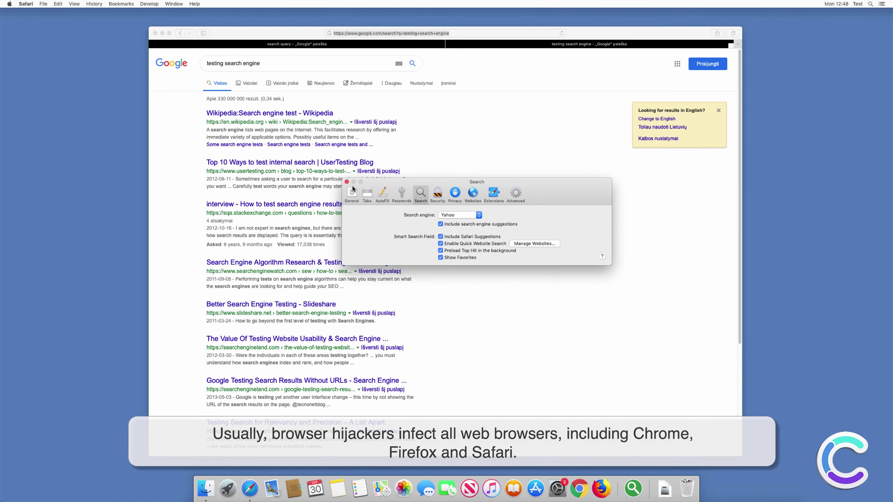
{"action": "left_click", "coordinate": [347, 182]}
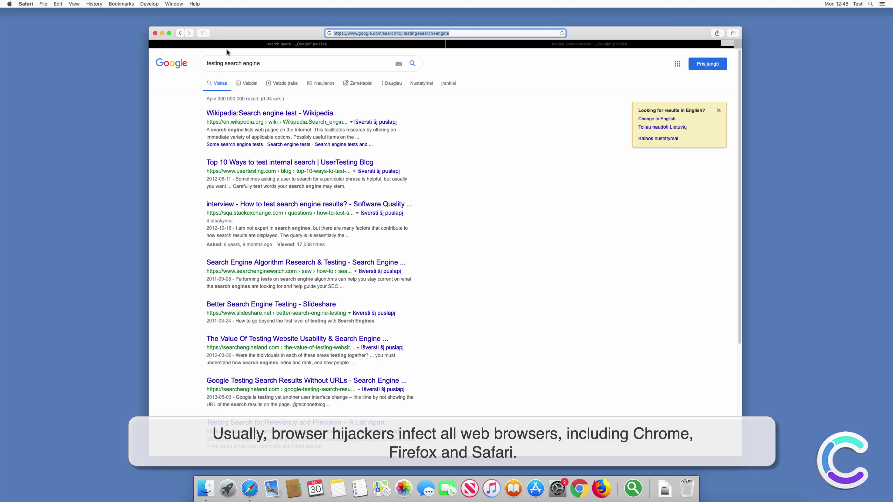
Close Safari and move the WindowMix app from Applications to the Trash.
{"action": "left_click", "coordinate": [155, 33]}
{"action": "left_click", "coordinate": [523, 135]}
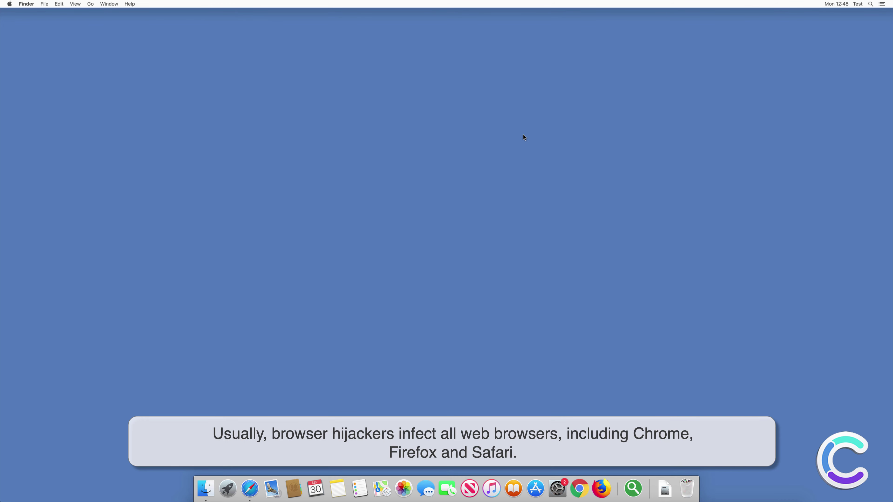
{"action": "left_click", "coordinate": [206, 488]}
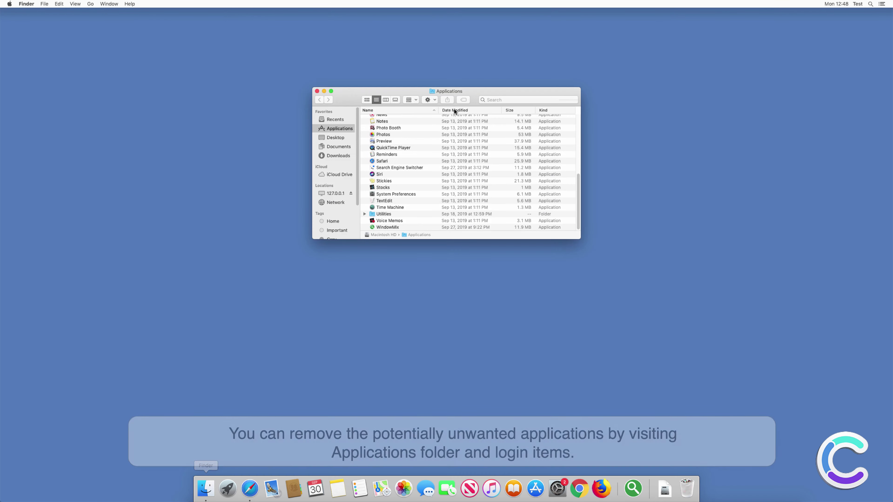
{"action": "left_click", "coordinate": [393, 229]}
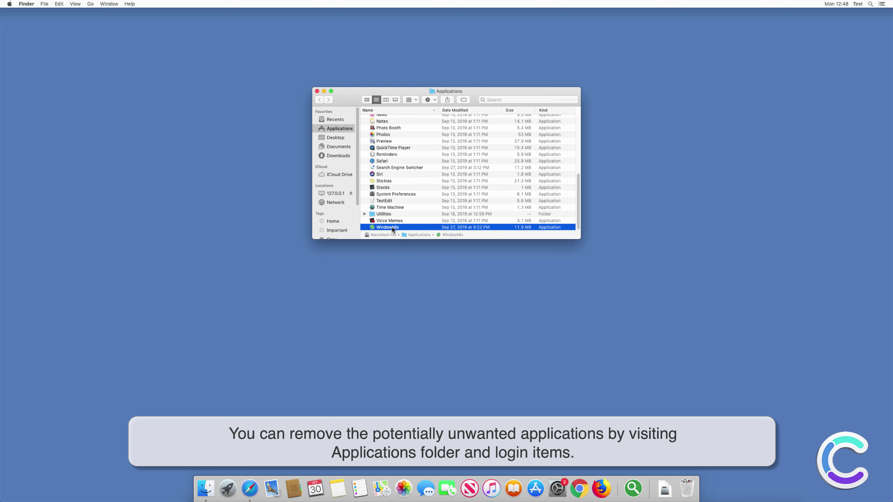
{"action": "right_click", "coordinate": [393, 229]}
{"action": "left_click", "coordinate": [414, 249]}
{"action": "left_click", "coordinate": [318, 91]}
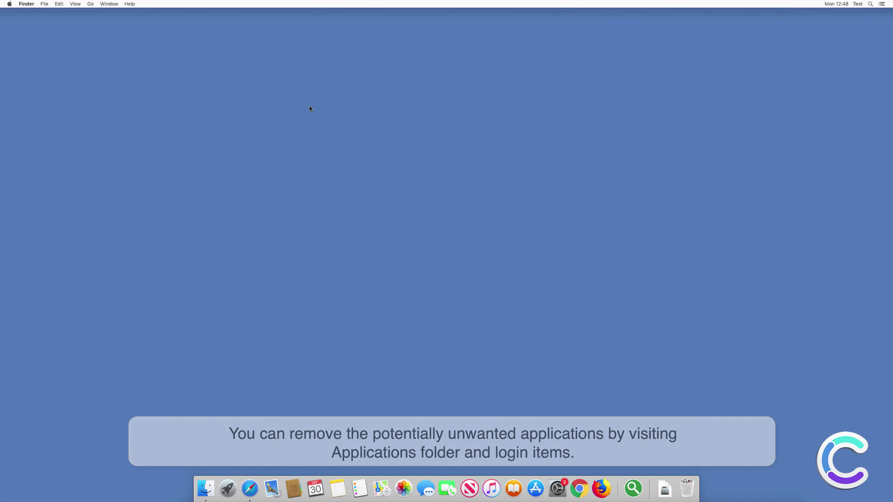
{"action": "left_click", "coordinate": [250, 486]}
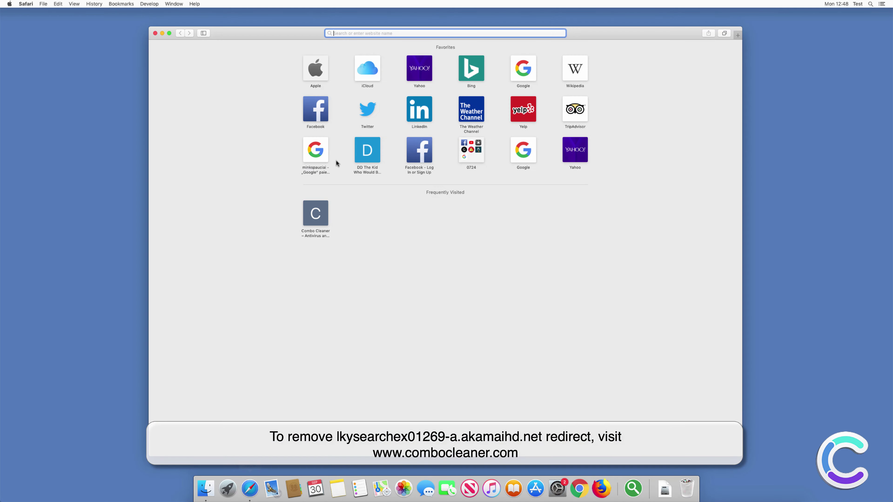
{"action": "type", "text": "www"}
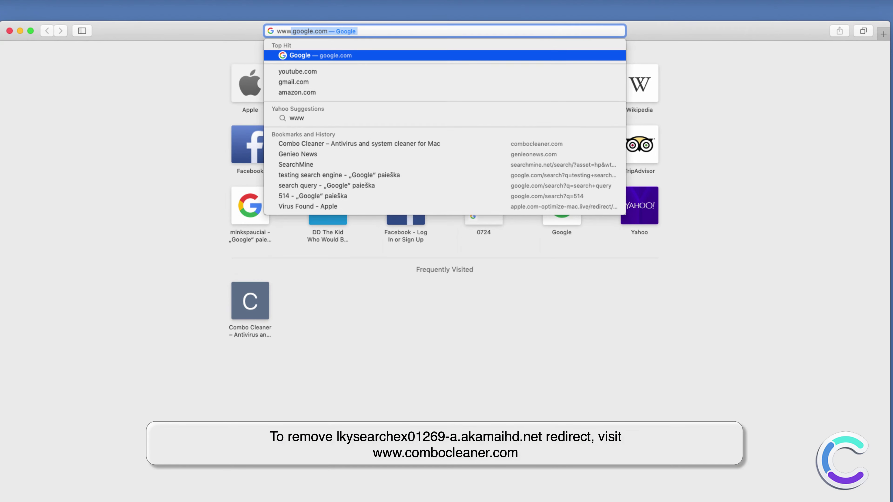
{"action": "type", "text": ".comboclea"}
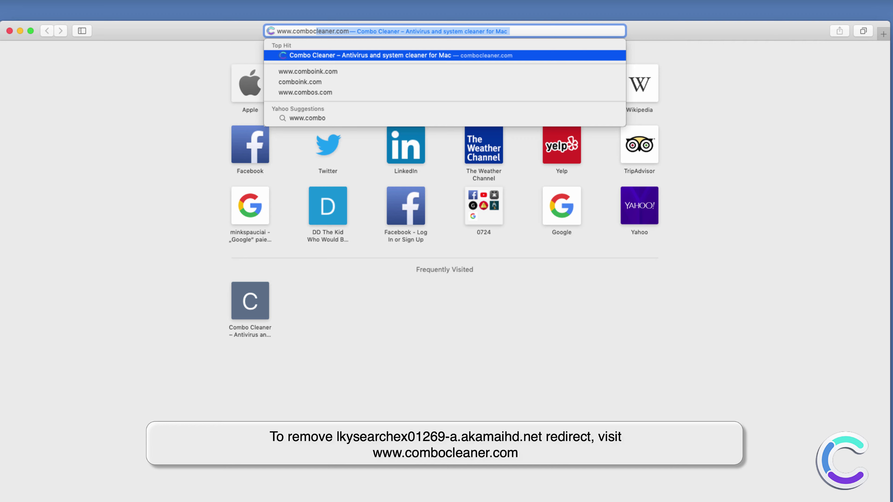
{"action": "type", "text": "ner.com"}
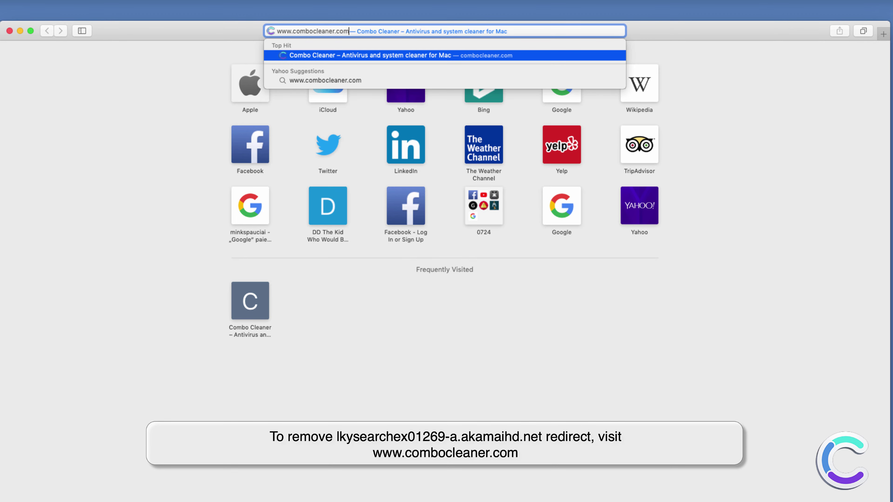
{"action": "key", "text": "Return"}
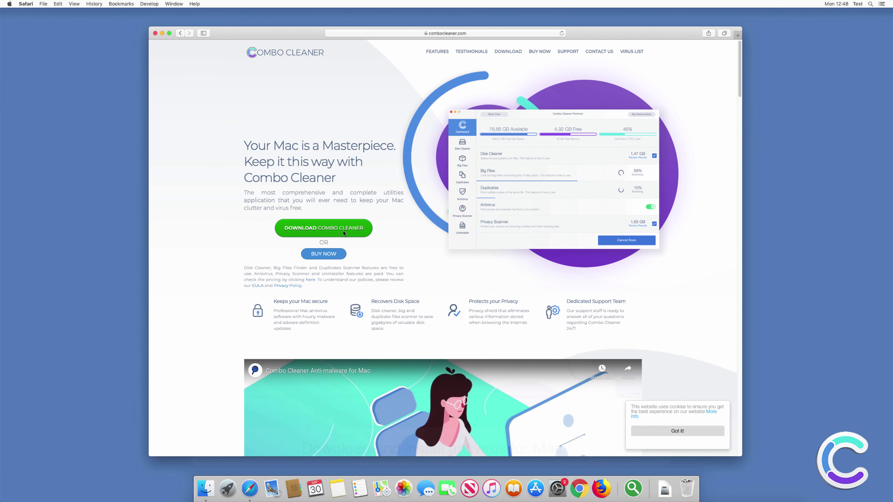
Download the Combo Cleaner installer and open combocleaner.dmg.
{"action": "left_click", "coordinate": [343, 233]}
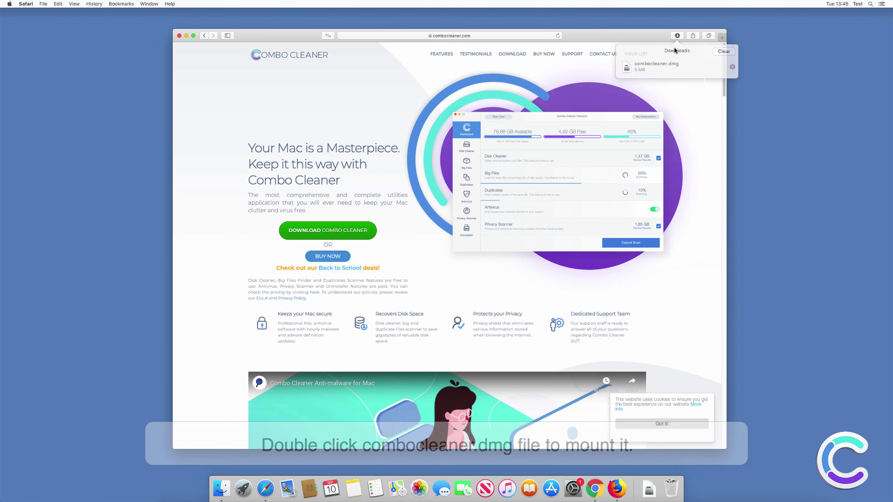
{"action": "left_click", "coordinate": [661, 66]}
{"action": "double_click", "coordinate": [662, 66]}
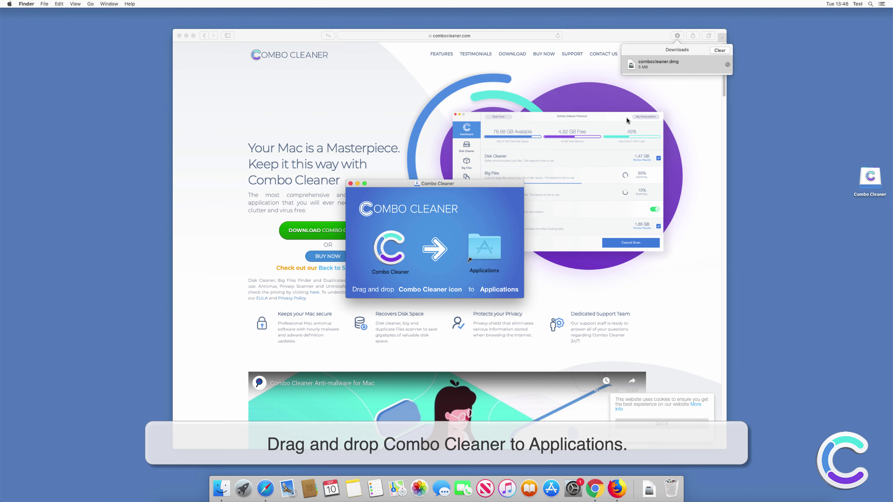
Copy Combo Cleaner into Applications, then close the installer and Safari windows.
{"action": "left_click_drag", "start_coordinate": [384, 244], "coordinate": [471, 256]}
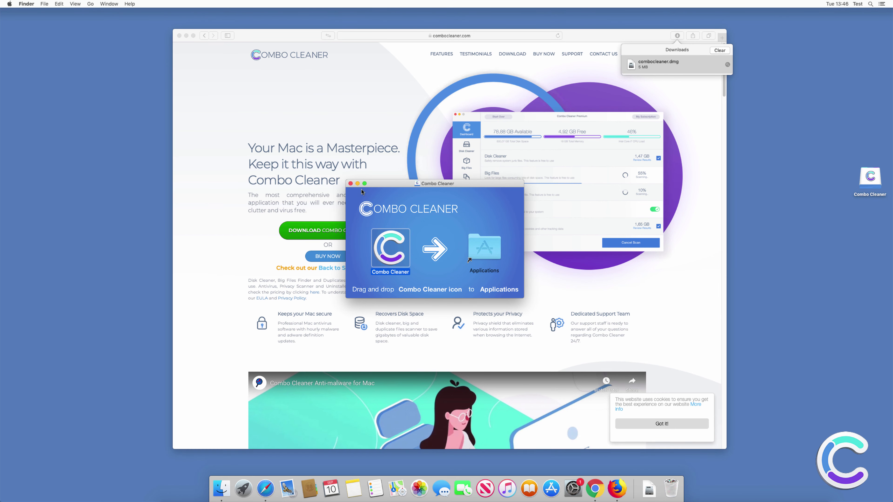
{"action": "left_click", "coordinate": [351, 183]}
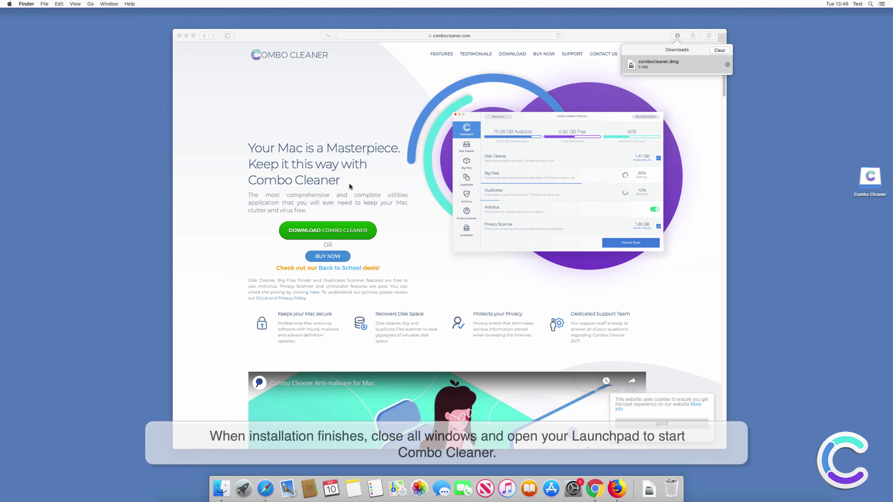
{"action": "left_click", "coordinate": [180, 36]}
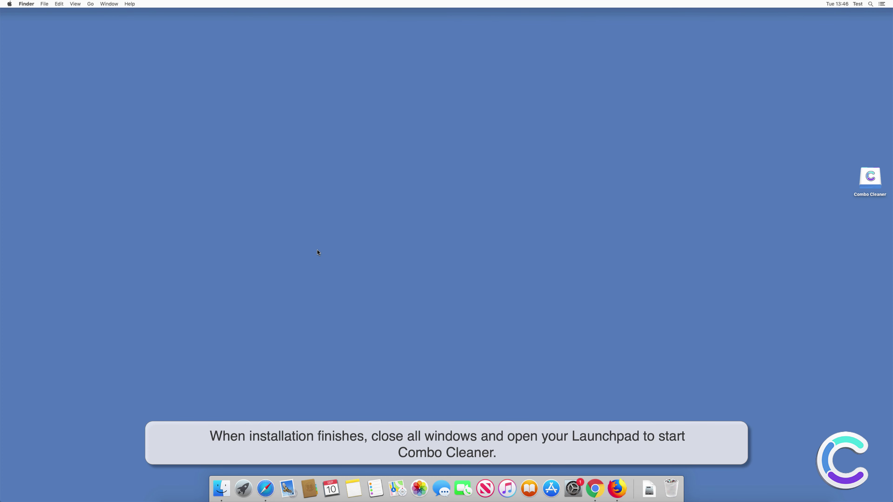
Start Combo Cleaner from Launchpad and approve opening the Internet-downloaded app.
{"action": "left_click", "coordinate": [243, 490]}
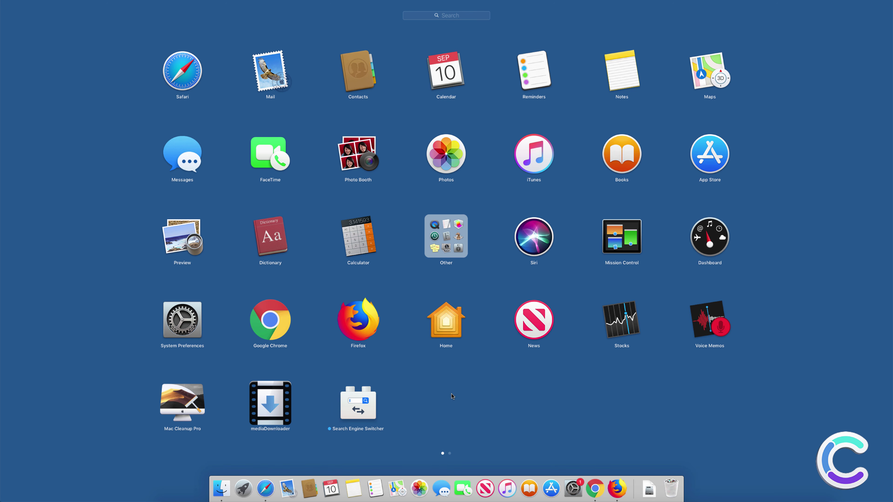
{"action": "left_click", "coordinate": [442, 398]}
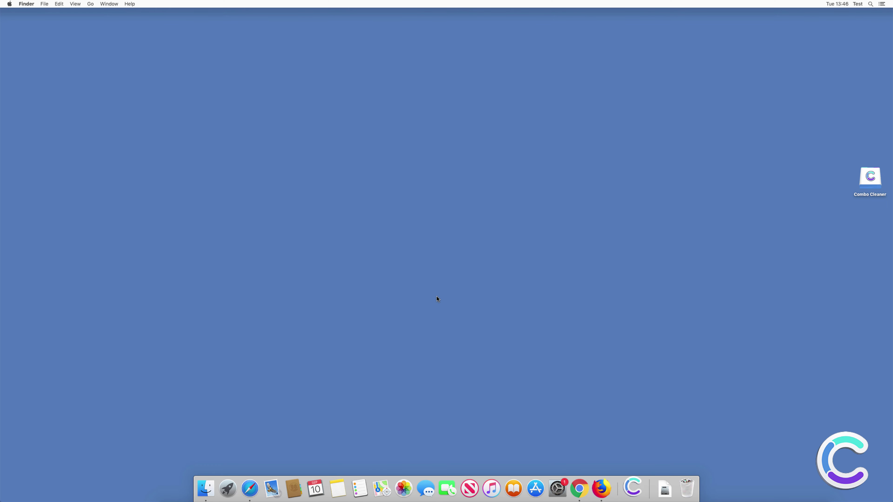
{"action": "left_click", "coordinate": [512, 162]}
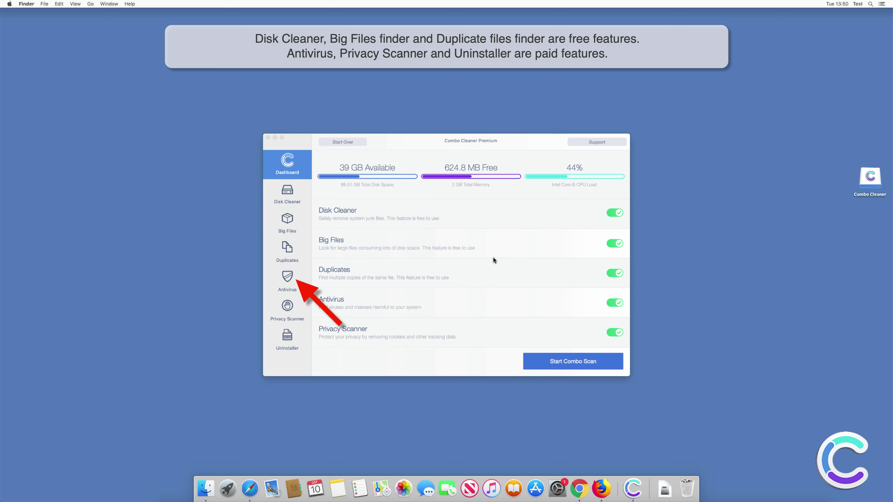
Switch to the Antivirus section and choose Full Scan.
{"action": "left_click", "coordinate": [287, 281]}
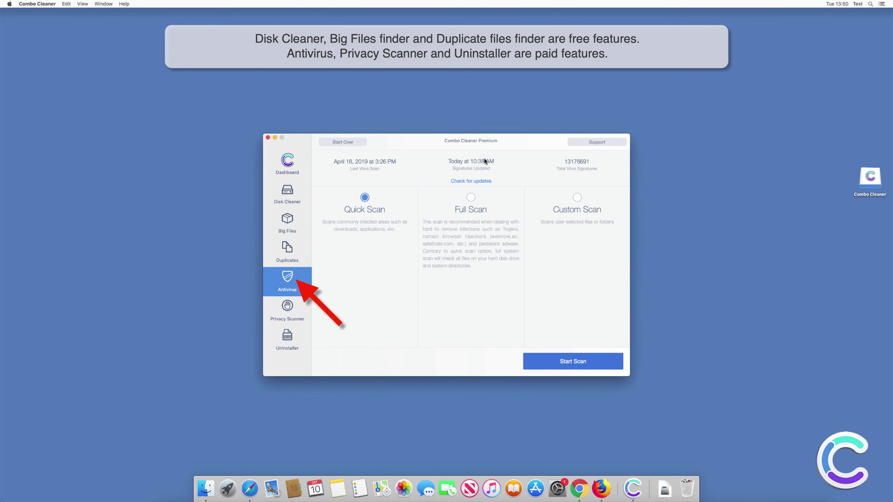
{"action": "left_click", "coordinate": [473, 197]}
Start the full scan and let it reach 66 detected threats.
{"action": "left_click", "coordinate": [570, 361]}
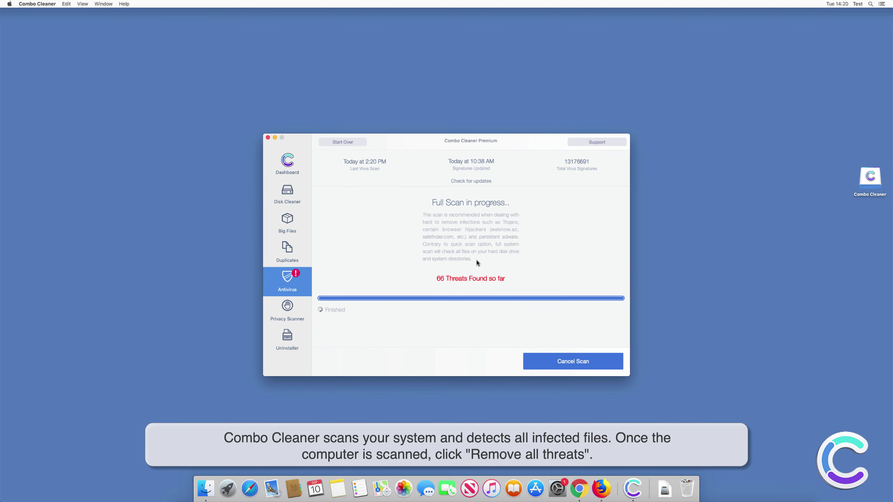
Remove all 66 threats with the admin password, dismiss the MyCouponsmart alert, and restart.
{"action": "left_click", "coordinate": [594, 365]}
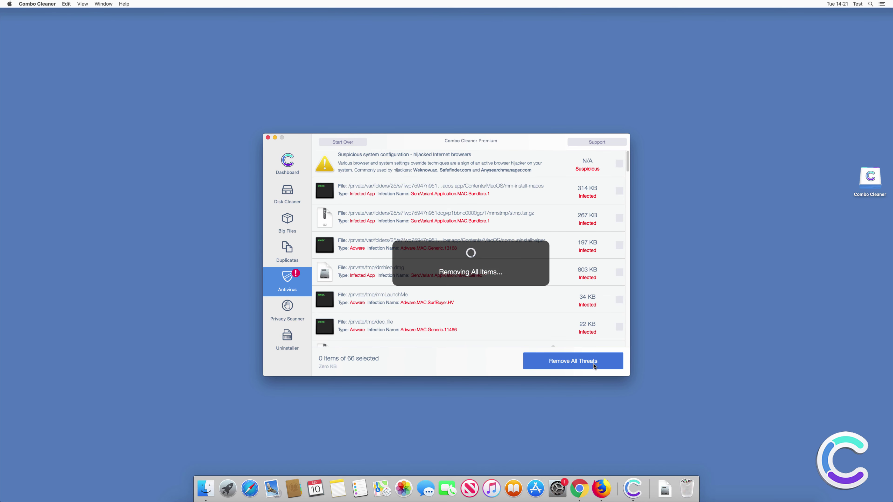
{"action": "left_click", "coordinate": [499, 155]}
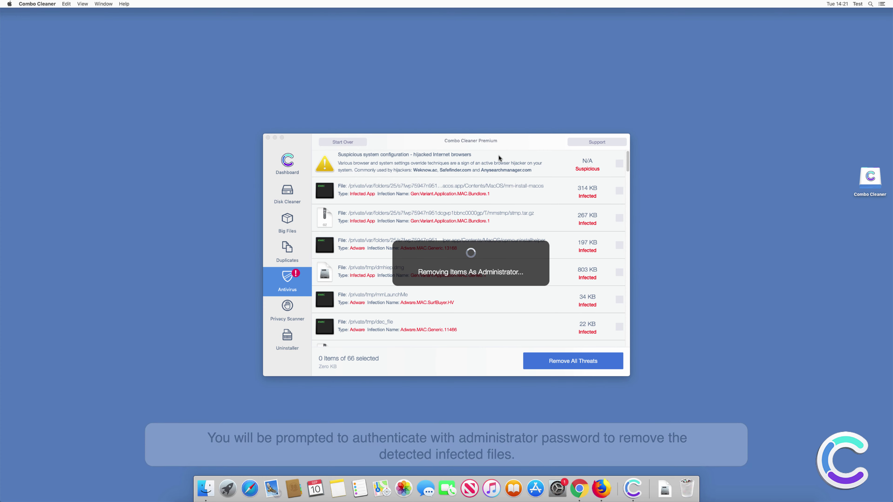
{"action": "type", "text": "st"}
{"action": "key", "text": "Return"}
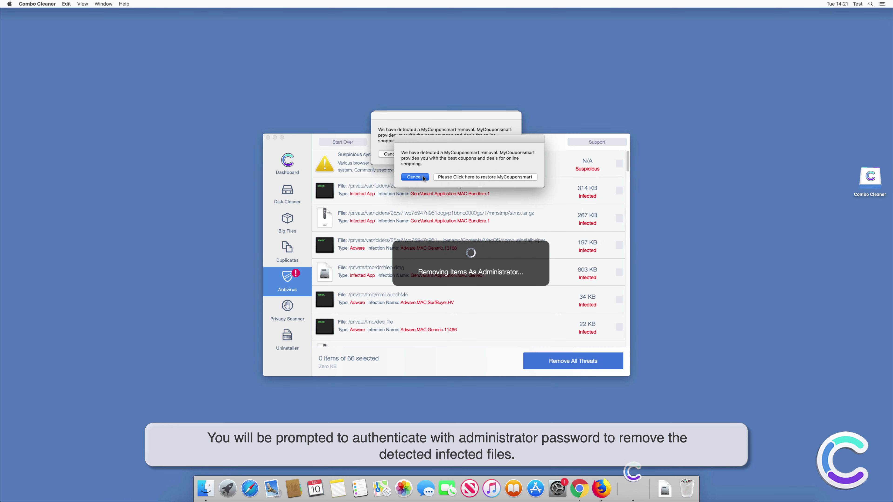
{"action": "left_click", "coordinate": [491, 161]}
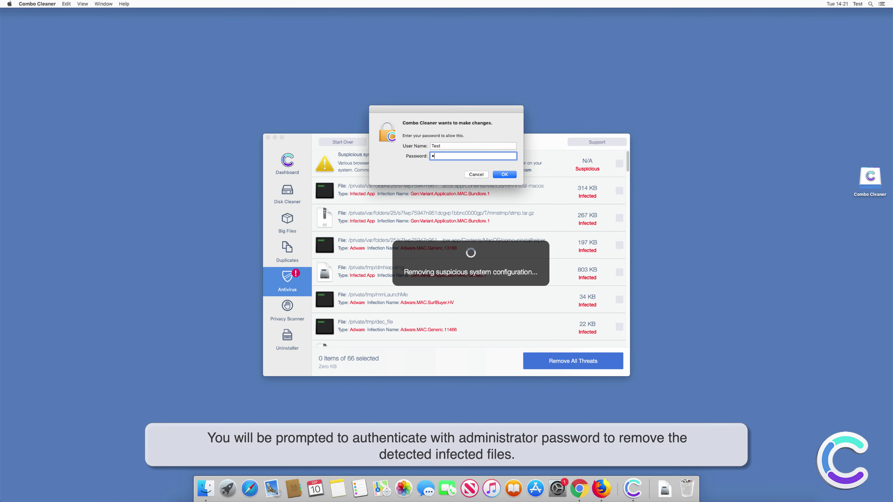
{"action": "key", "text": "Return"}
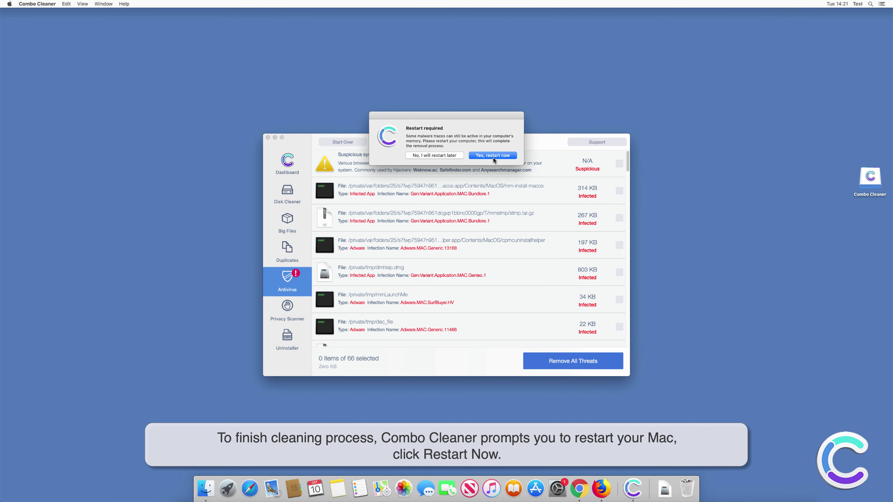
{"action": "left_click", "coordinate": [494, 156]}
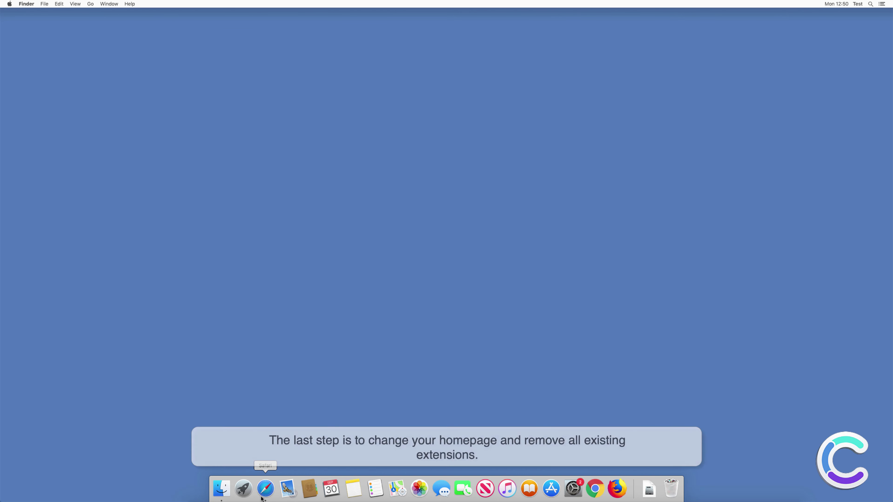
Disable the Search Engine Switcher extension in Safari's Extensions preferences.
{"action": "left_click", "coordinate": [265, 489]}
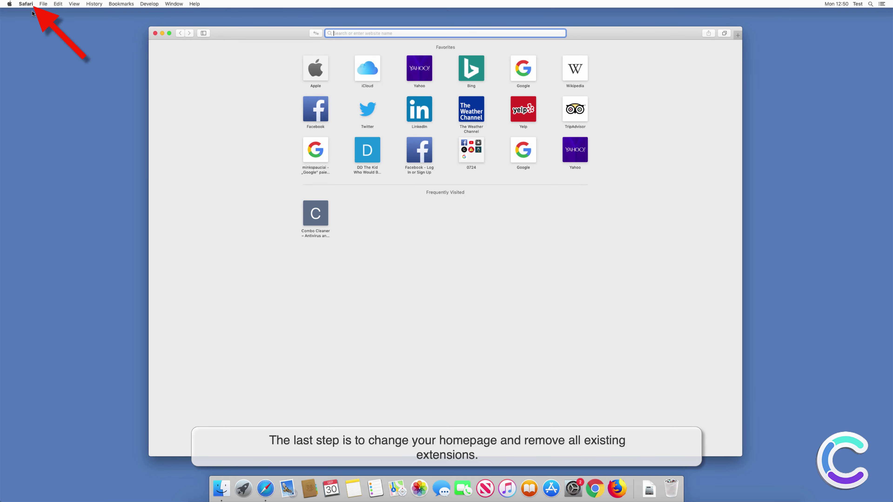
{"action": "left_click", "coordinate": [30, 6]}
{"action": "left_click", "coordinate": [53, 30]}
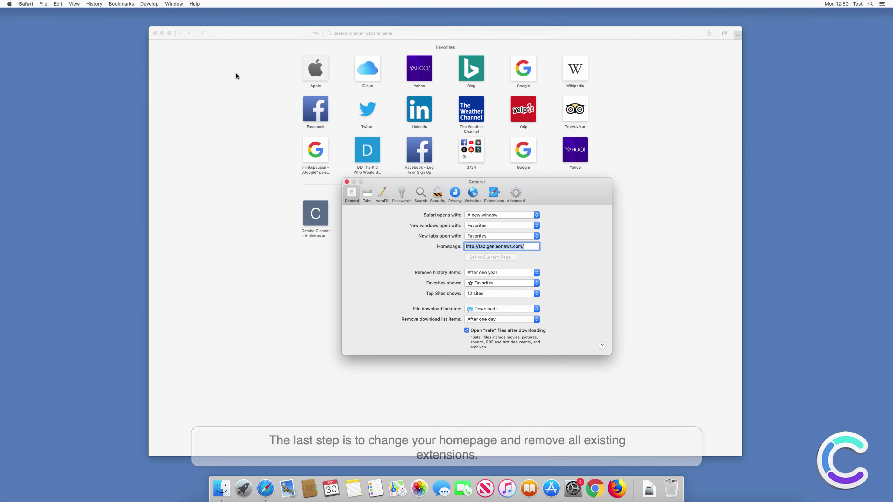
{"action": "left_click", "coordinate": [494, 194]}
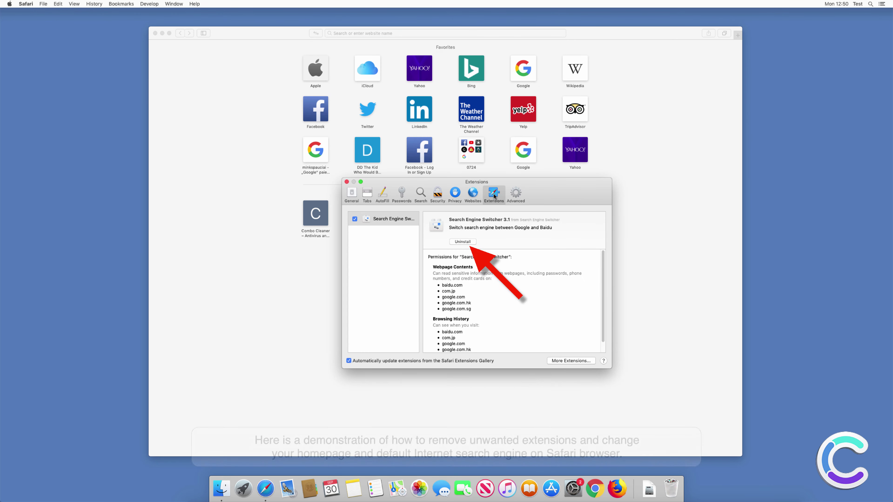
{"action": "left_click", "coordinate": [355, 219]}
Trash the Search Engine Switcher app with the admin password, then show Search preferences.
{"action": "left_click", "coordinate": [466, 244]}
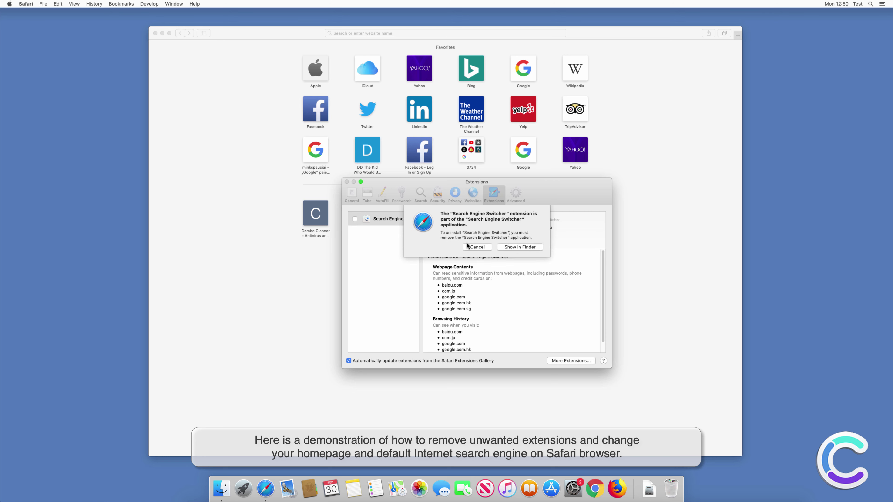
{"action": "left_click", "coordinate": [516, 248]}
{"action": "right_click", "coordinate": [410, 175]}
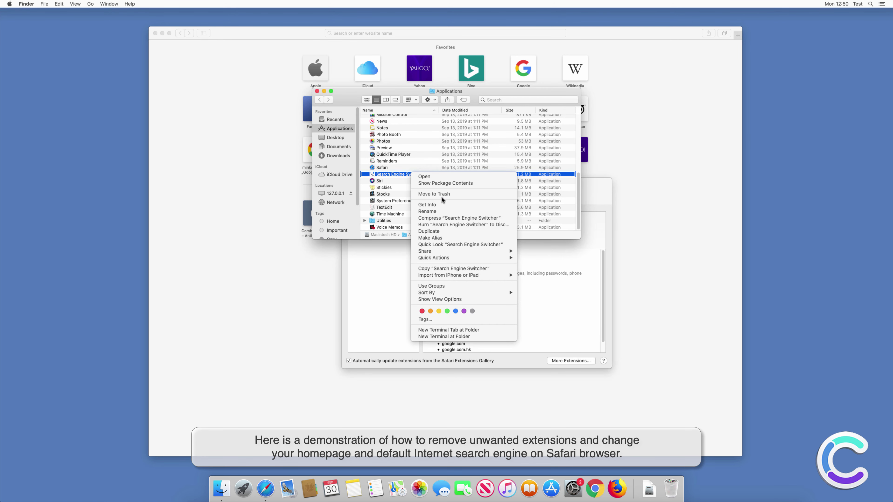
{"action": "left_click", "coordinate": [444, 195]}
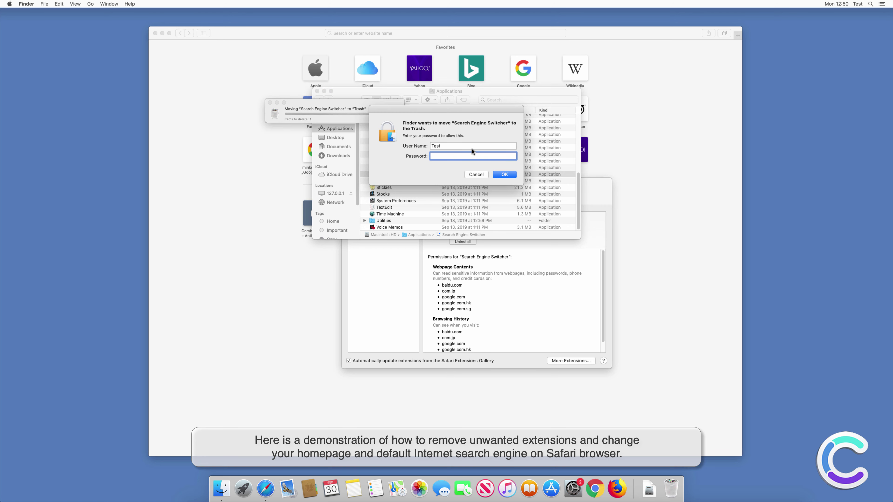
{"action": "type", "text": "•••"}
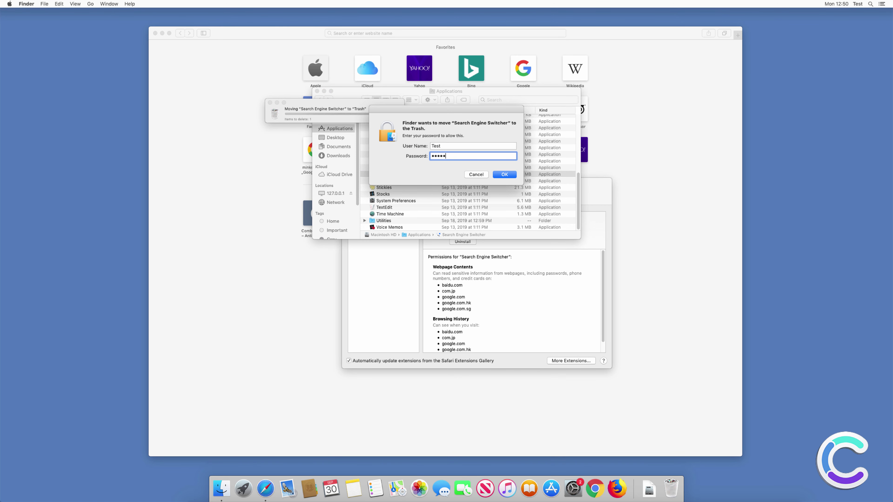
{"action": "key", "text": "Return"}
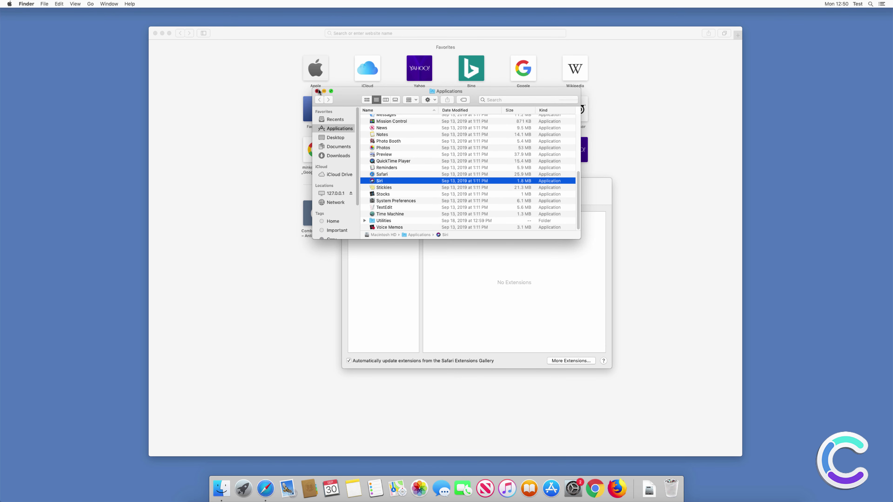
{"action": "left_click", "coordinate": [318, 91]}
{"action": "left_click", "coordinate": [421, 195]}
Make Google Safari's default search engine and have new windows and tabs open the homepage.
{"action": "left_click", "coordinate": [448, 220]}
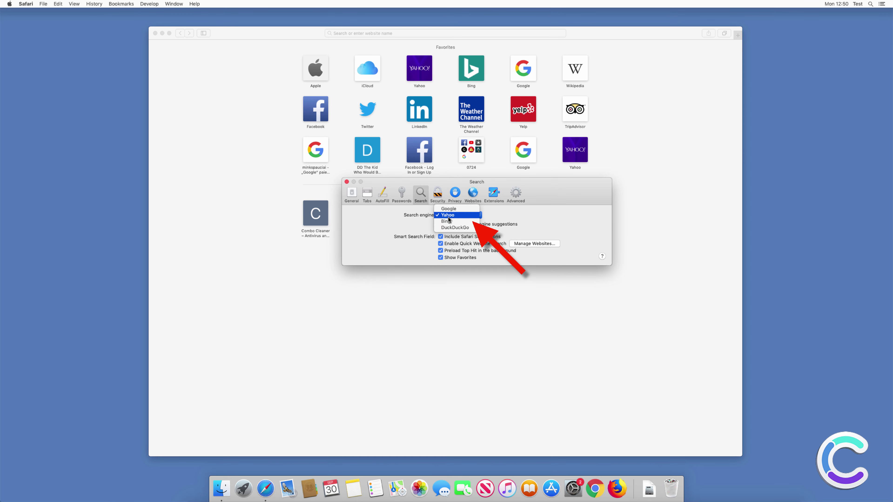
{"action": "left_click", "coordinate": [448, 209]}
{"action": "left_click", "coordinate": [353, 197]}
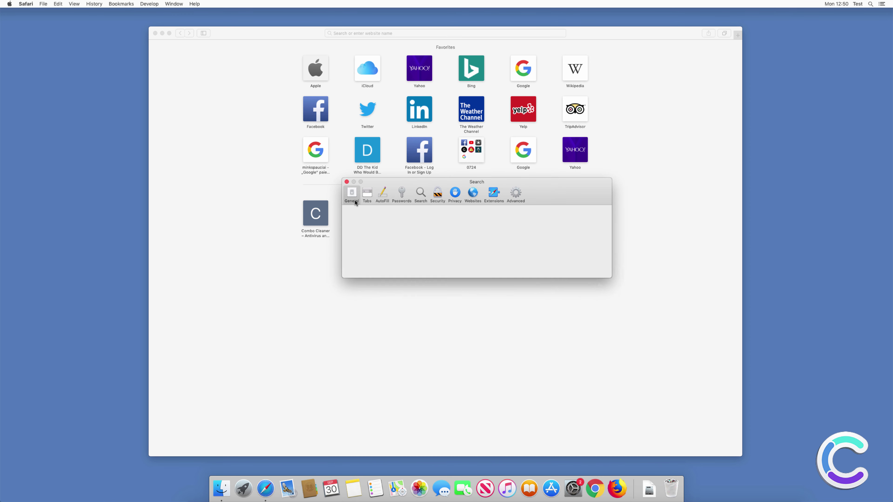
{"action": "left_click", "coordinate": [485, 224]}
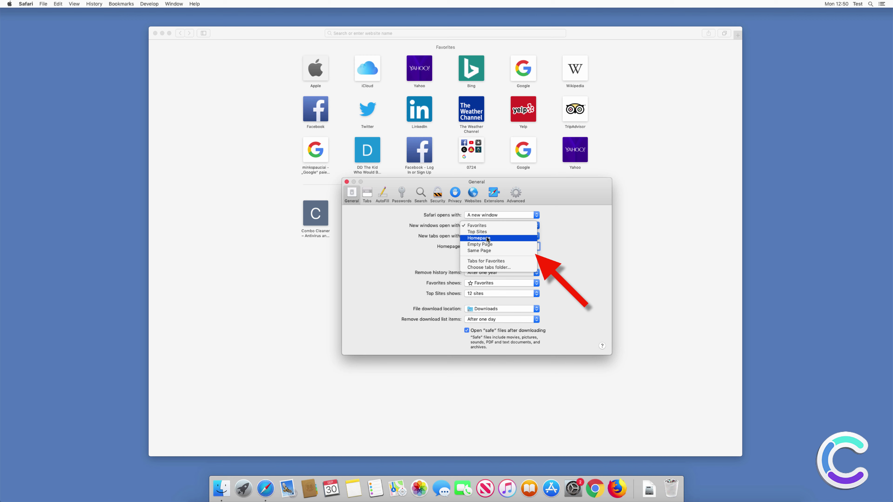
{"action": "left_click", "coordinate": [482, 236]}
{"action": "left_click", "coordinate": [482, 236]}
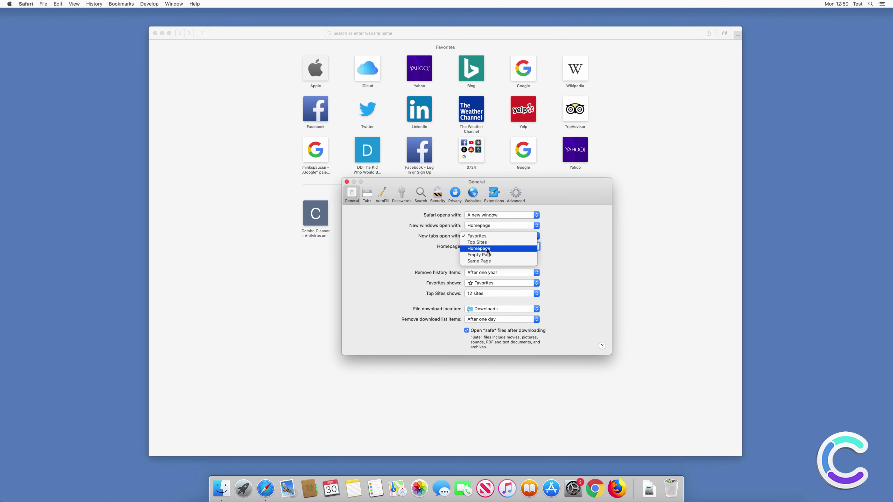
{"action": "left_click", "coordinate": [486, 246]}
{"action": "type", "text": "www.go"}
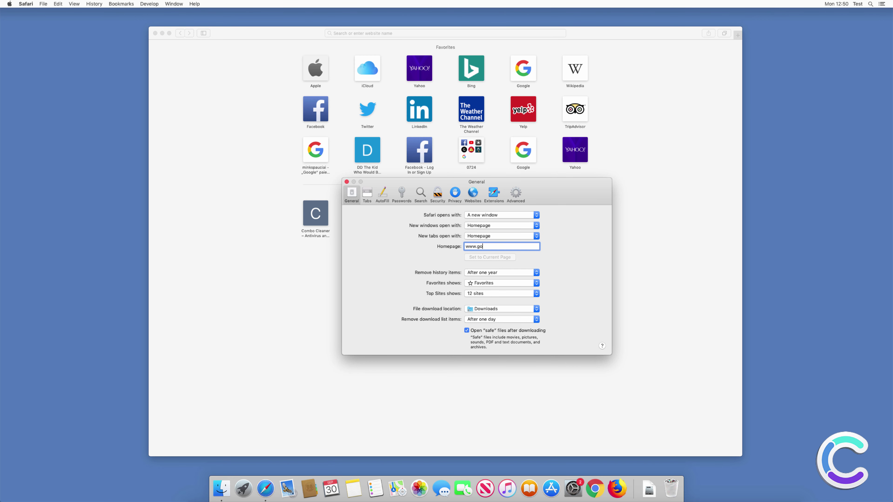
{"action": "type", "text": "ogle.com"}
{"action": "key", "text": "Return"}
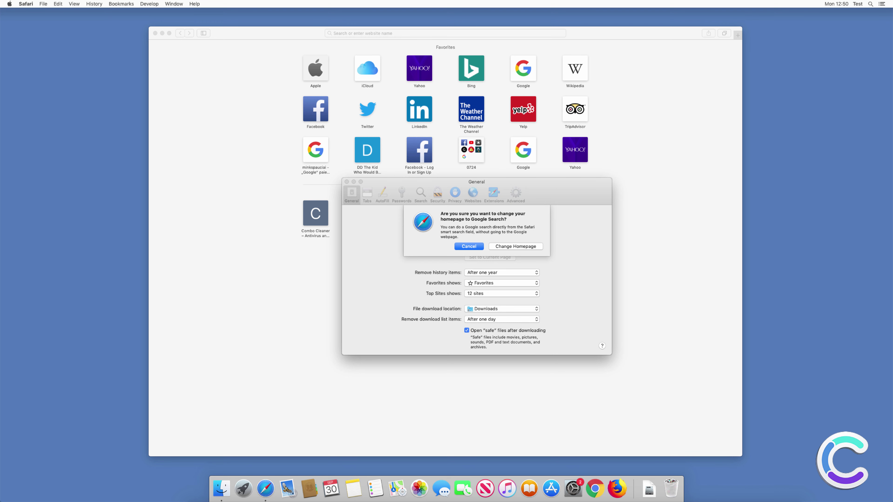
{"action": "left_click", "coordinate": [515, 246]}
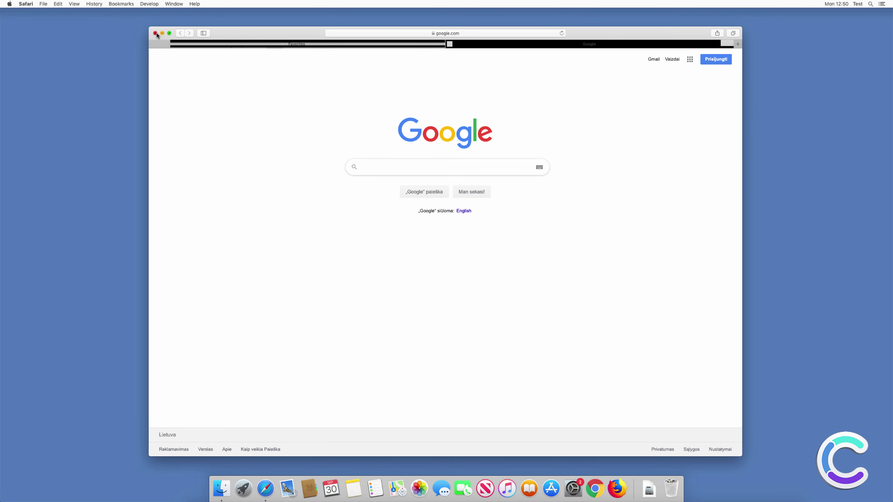
{"action": "left_click", "coordinate": [156, 33]}
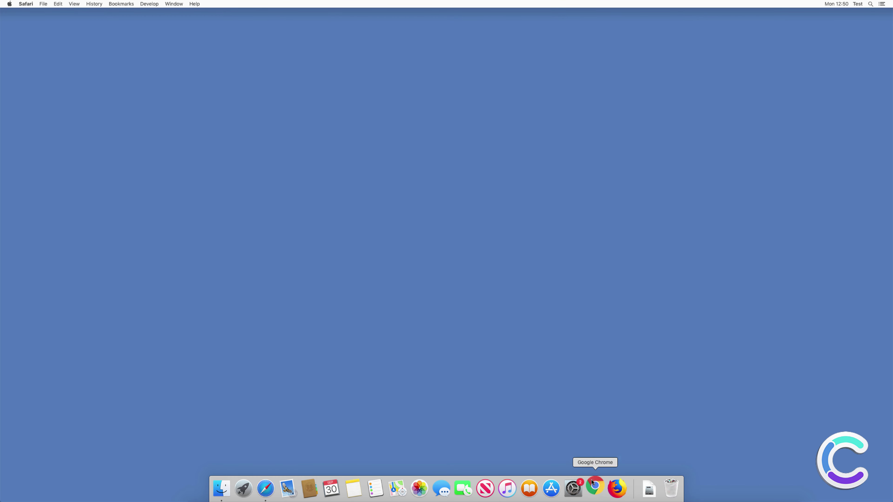
Launch Chrome and remove the Genieo News extension from its Extensions page.
{"action": "left_click", "coordinate": [594, 487]}
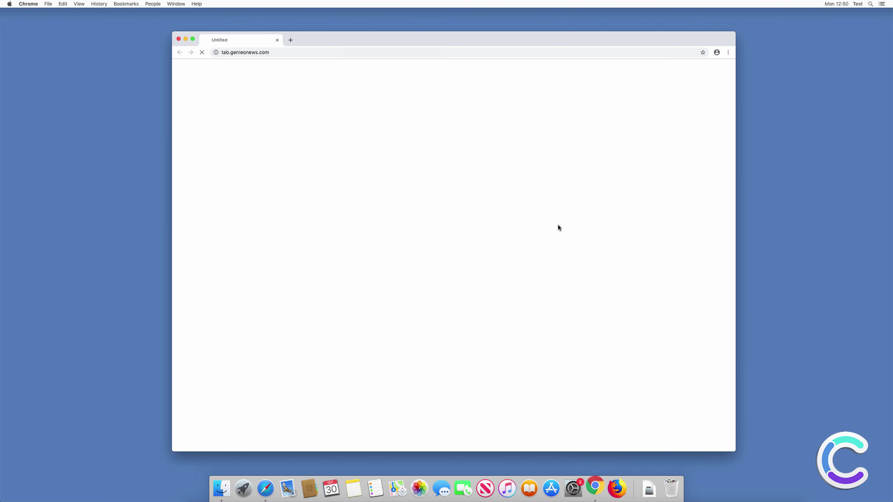
{"action": "left_click", "coordinate": [727, 52]}
{"action": "mouse_move", "coordinate": [647, 169]}
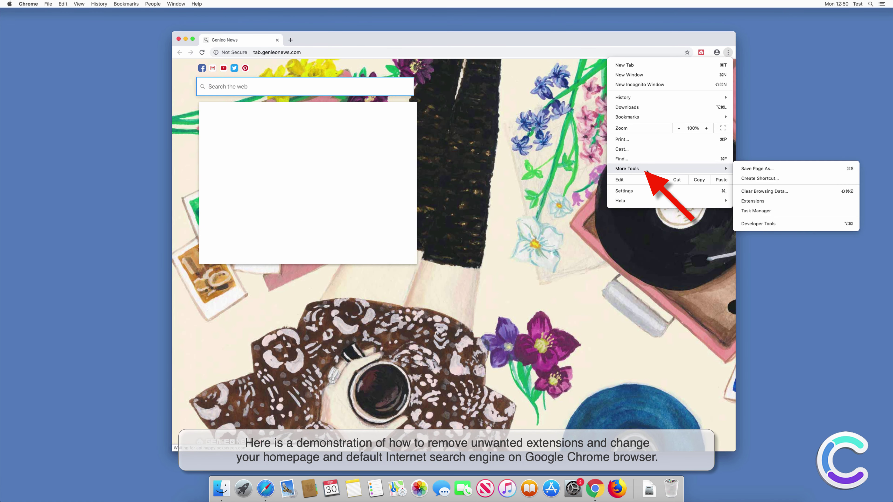
{"action": "left_click", "coordinate": [752, 202]}
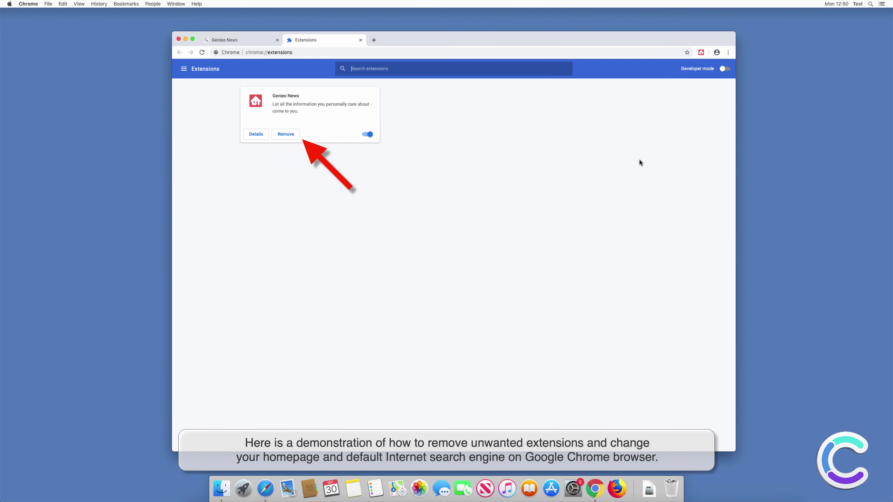
{"action": "left_click", "coordinate": [291, 134]}
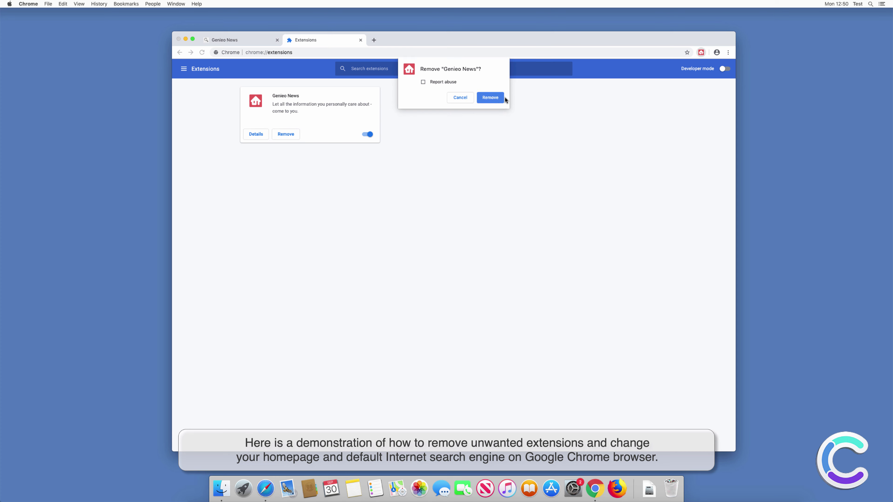
{"action": "left_click", "coordinate": [496, 97]}
{"action": "left_click", "coordinate": [728, 52]}
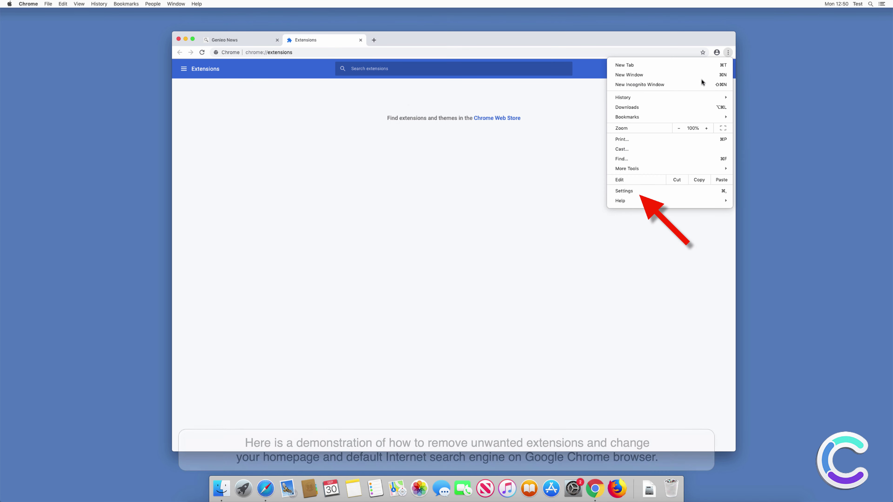
Choose Google as Chrome's search engine in Settings.
{"action": "left_click", "coordinate": [652, 191]}
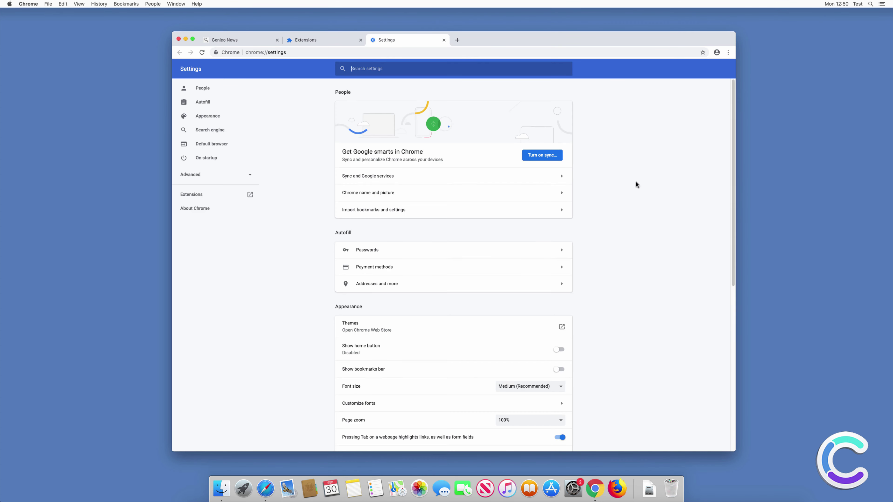
{"action": "scroll", "coordinate": [512, 253], "scroll_direction": "down", "scroll_amount": 10}
{"action": "left_click", "coordinate": [513, 201]}
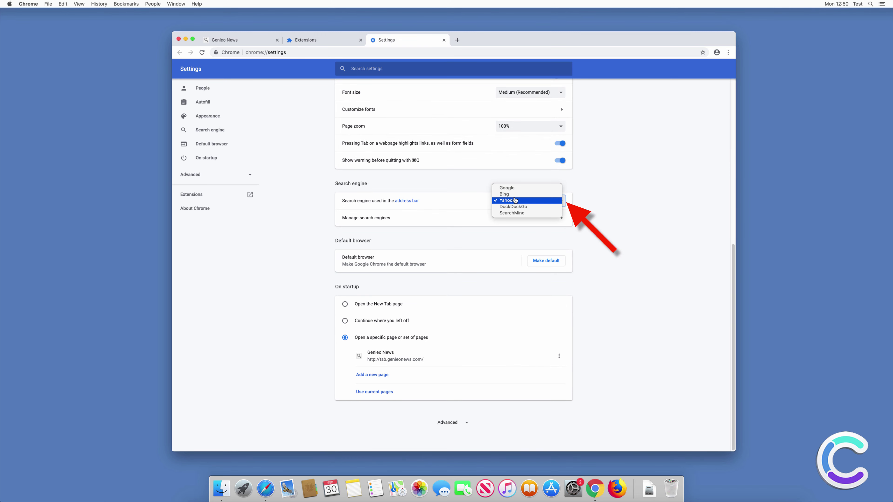
{"action": "left_click", "coordinate": [521, 190]}
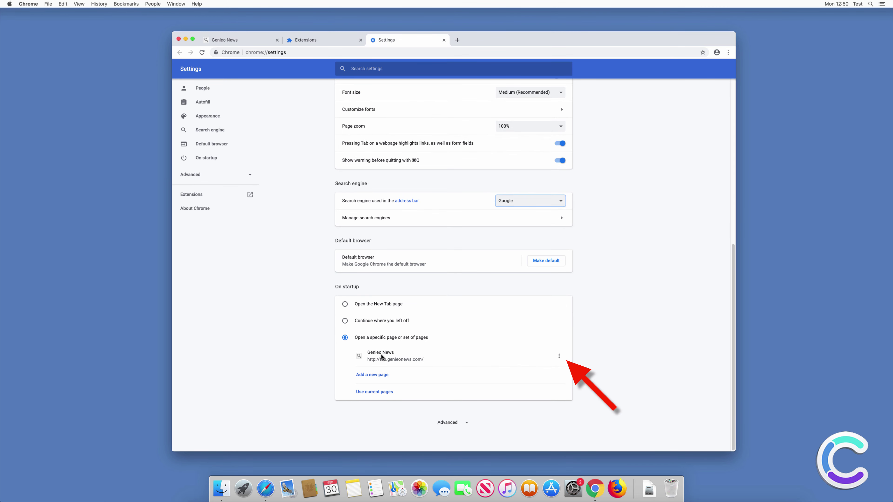
{"action": "left_click", "coordinate": [559, 356]}
{"action": "left_click", "coordinate": [532, 358]}
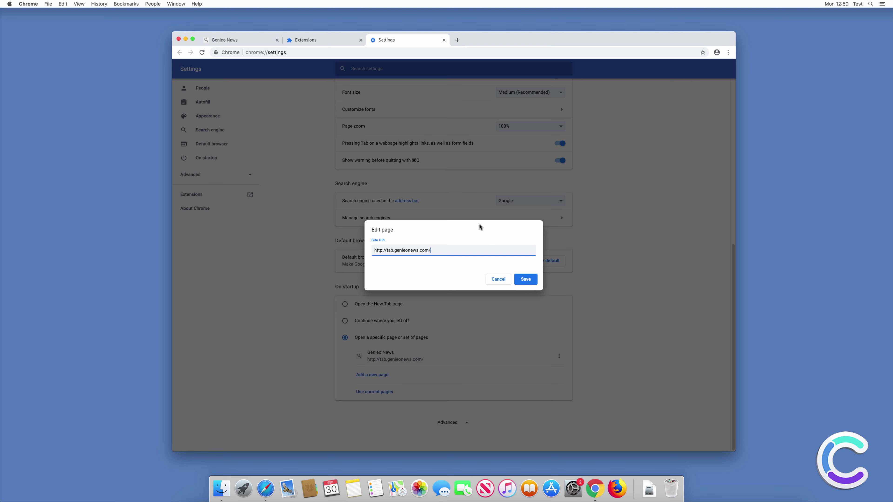
{"action": "left_click_drag", "start_coordinate": [431, 246], "coordinate": [431, 246]}
{"action": "type", "text": "www.google.com"}
{"action": "key", "text": "Return"}
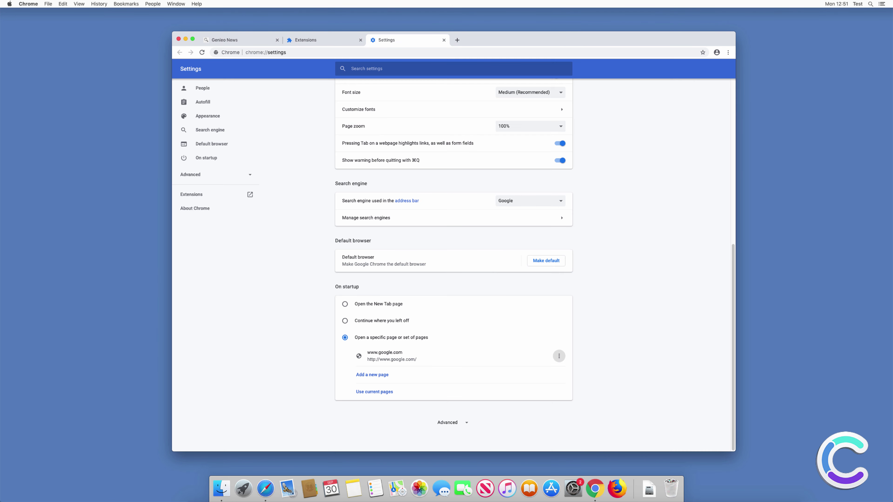
{"action": "left_click", "coordinate": [457, 40]}
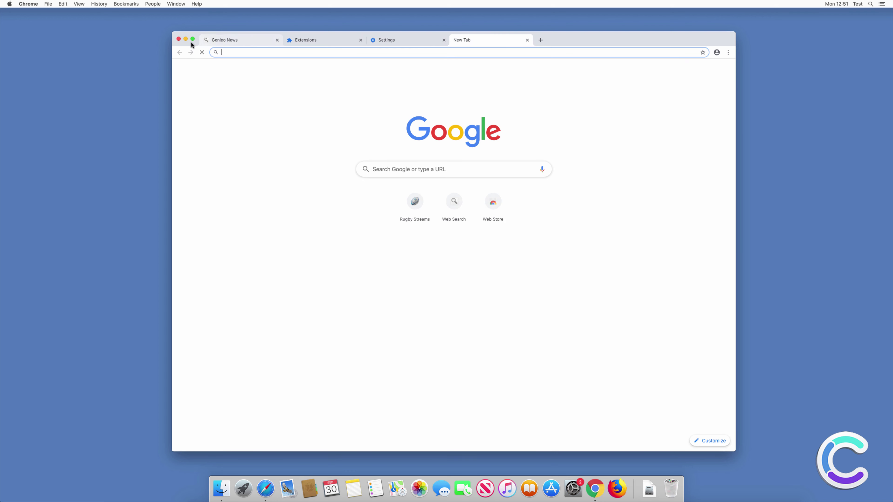
{"action": "left_click", "coordinate": [178, 39]}
Remove the Yahoo Search extension from Firefox's Add-ons Manager.
{"action": "left_click", "coordinate": [590, 436]}
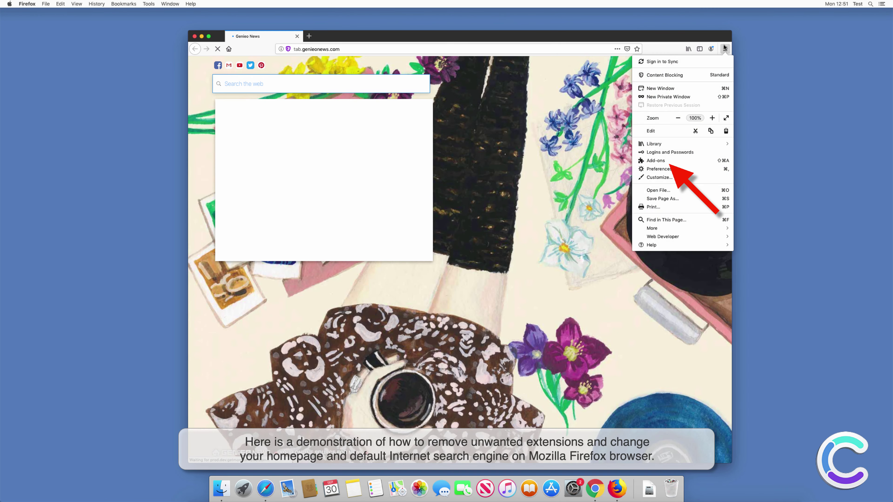
{"action": "left_click", "coordinate": [659, 160]}
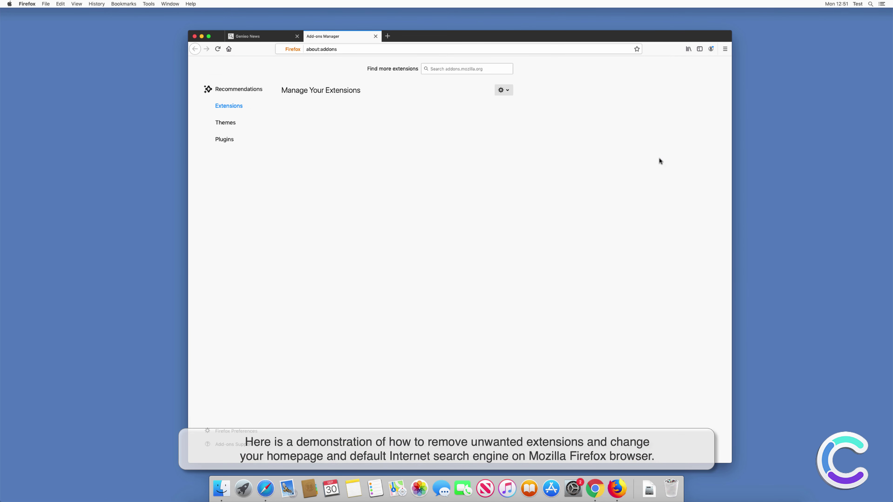
{"action": "left_click", "coordinate": [506, 129]}
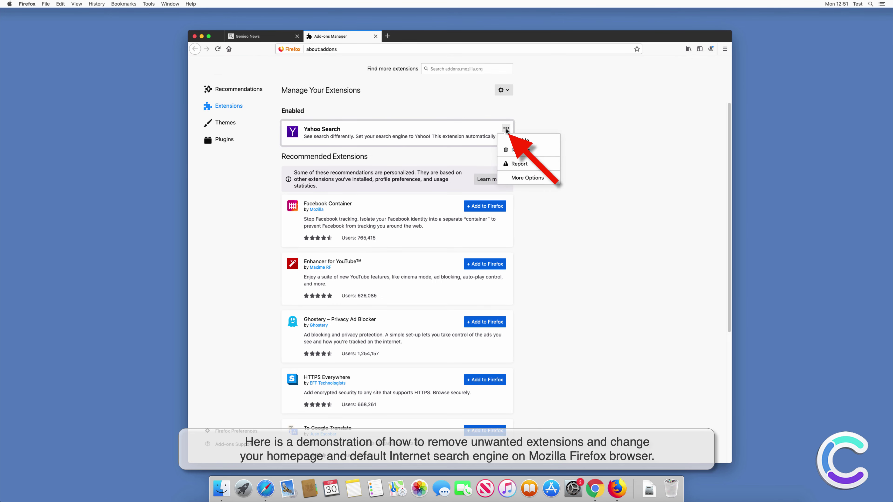
{"action": "left_click", "coordinate": [520, 149]}
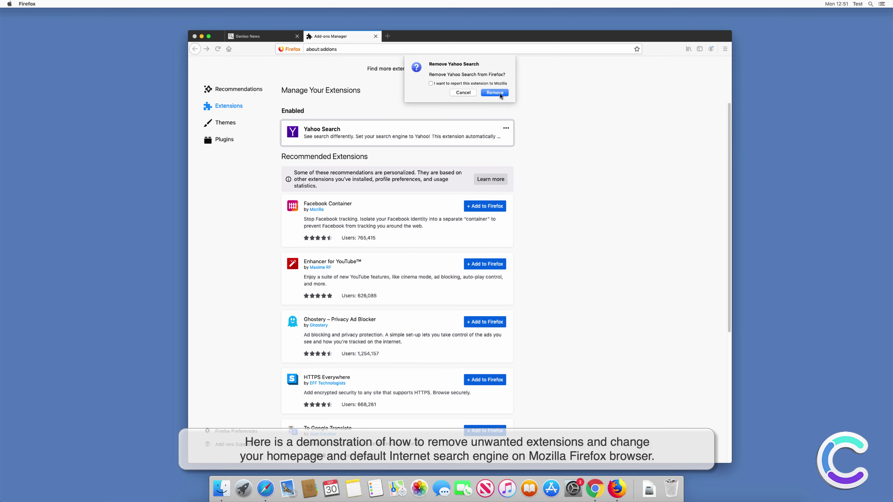
{"action": "left_click", "coordinate": [499, 94]}
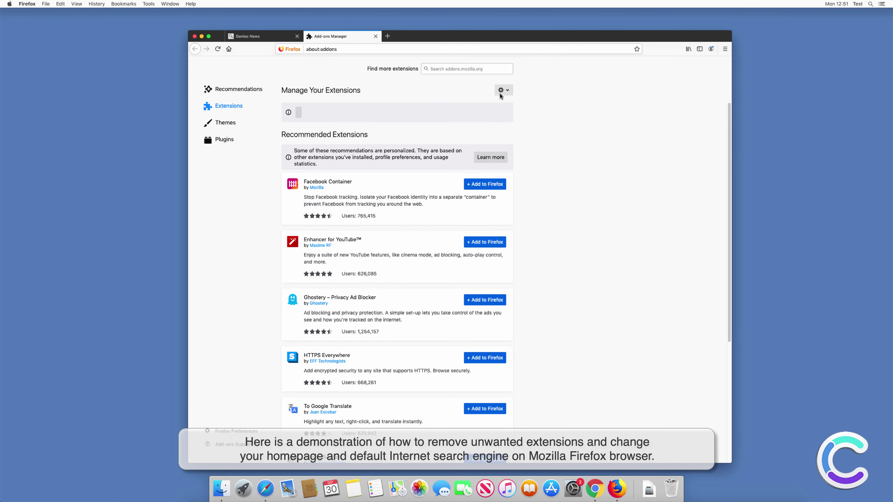
{"action": "left_click", "coordinate": [725, 49]}
{"action": "left_click", "coordinate": [659, 168]}
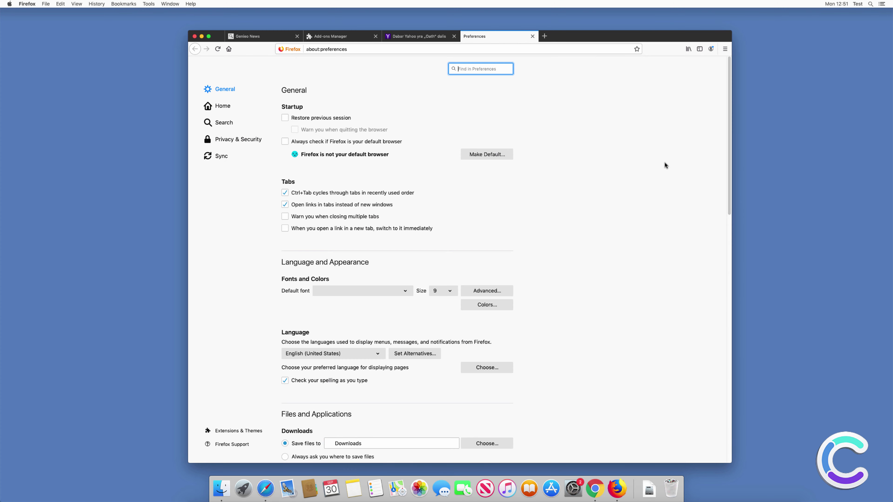
{"action": "left_click", "coordinate": [222, 106]}
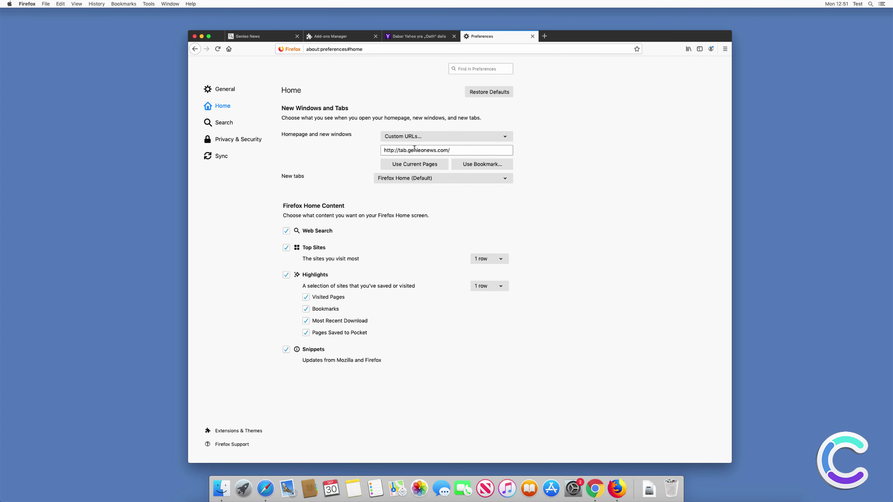
{"action": "triple_click", "coordinate": [429, 150]}
{"action": "type", "text": "www.google.com"}
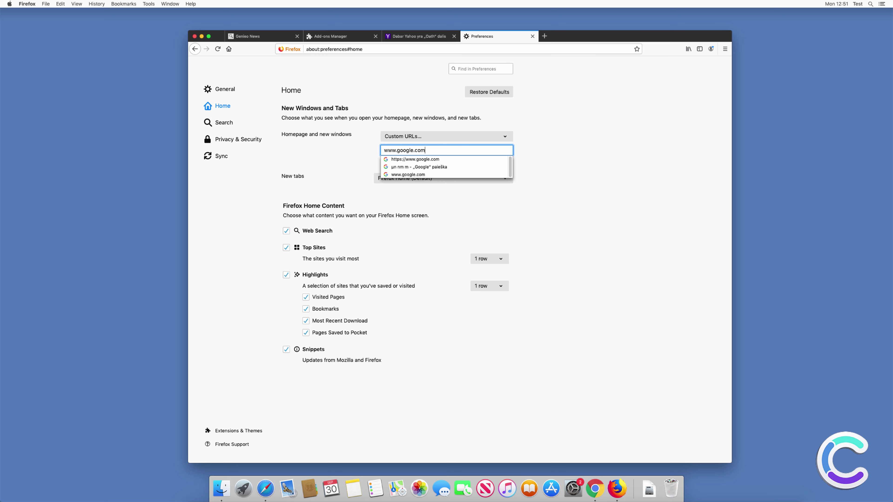
{"action": "key", "text": "Return"}
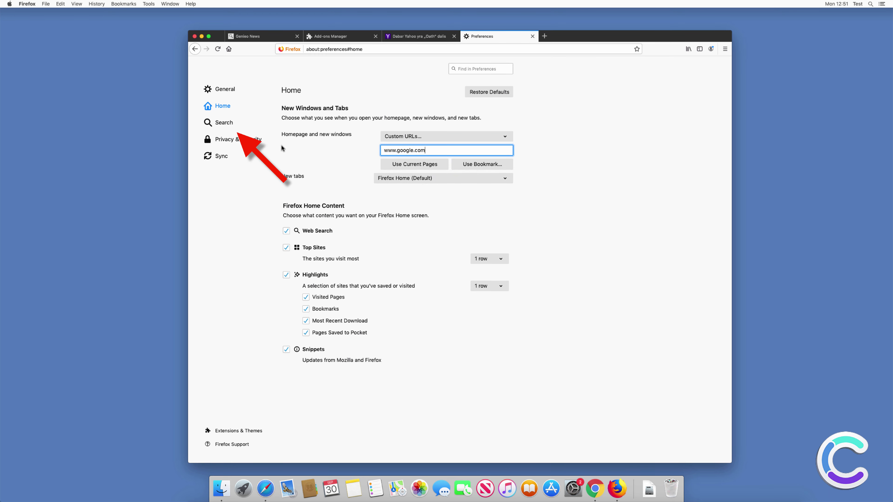
Keep Google as Firefox's default search engine and check the result in a new tab.
{"action": "left_click", "coordinate": [228, 129]}
{"action": "left_click", "coordinate": [296, 208]}
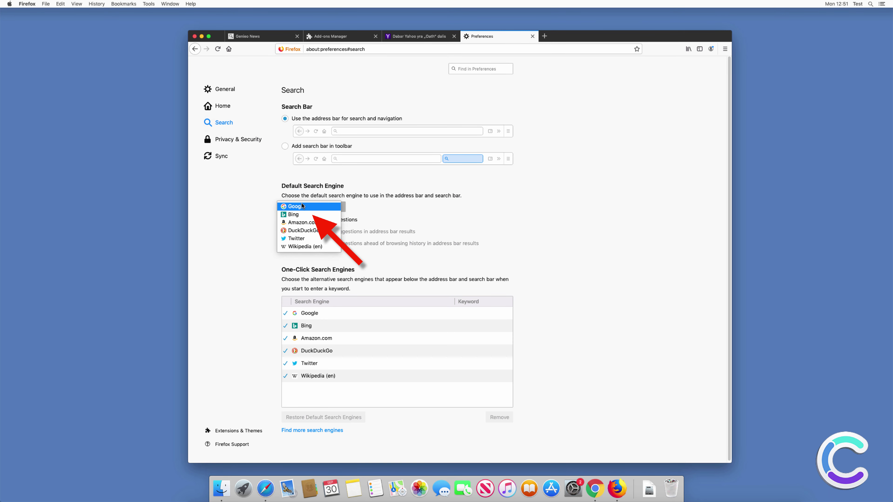
{"action": "left_click", "coordinate": [337, 182]}
{"action": "left_click", "coordinate": [544, 36]}
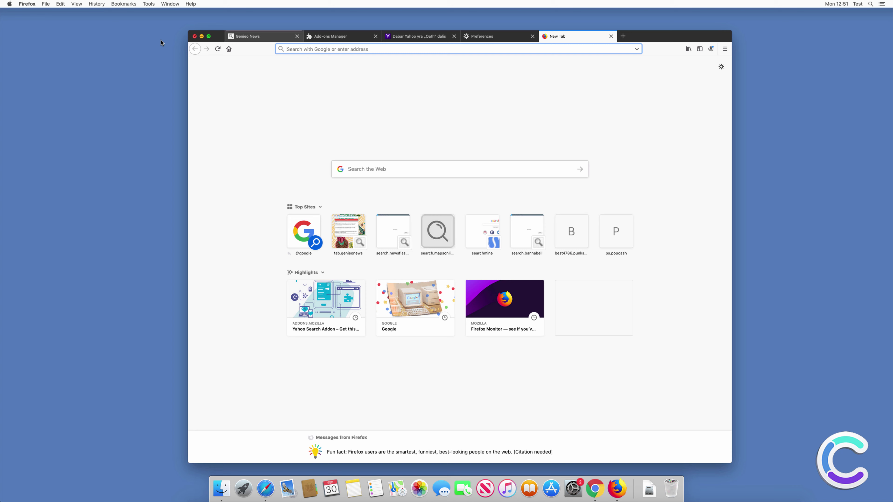
{"action": "left_click", "coordinate": [194, 37]}
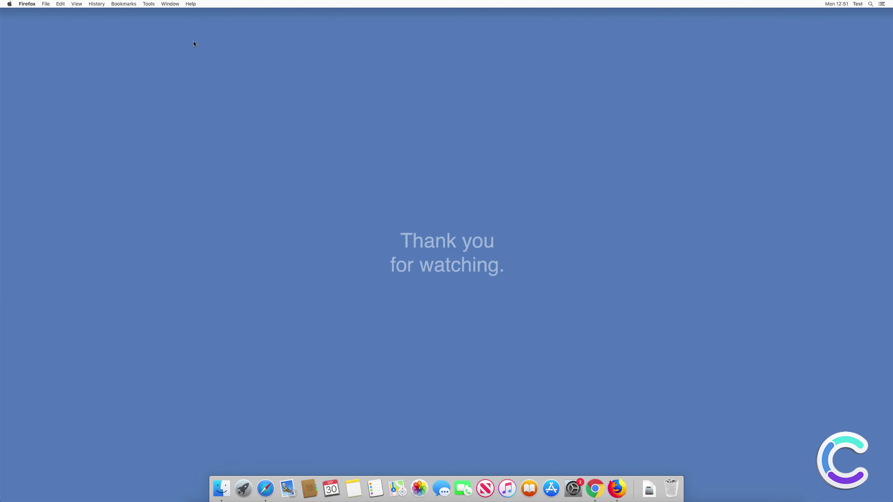